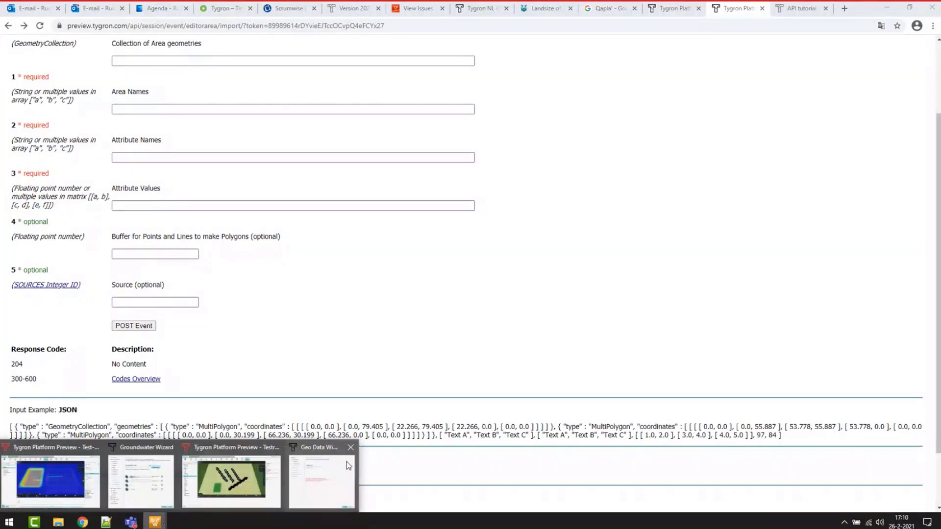
Switch to the Testrudolf10 project window and open the settings of the Heat stress overlay.
{"action": "left_click", "coordinate": [244, 486]}
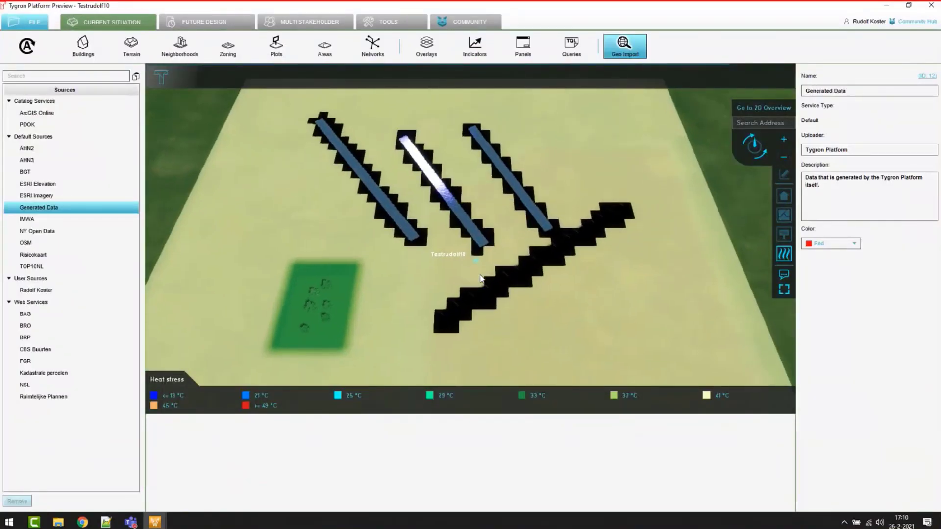
{"action": "scroll", "coordinate": [387, 268], "scroll_direction": "up", "scroll_amount": 3}
{"action": "scroll", "coordinate": [387, 266], "scroll_direction": "up", "scroll_amount": 2}
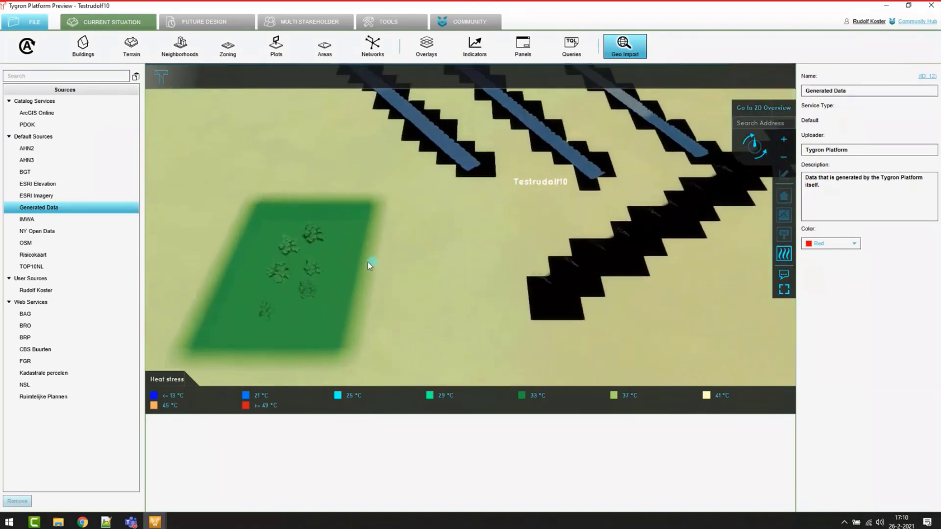
{"action": "scroll", "coordinate": [368, 262], "scroll_direction": "up", "scroll_amount": 1}
{"action": "left_click", "coordinate": [421, 48]}
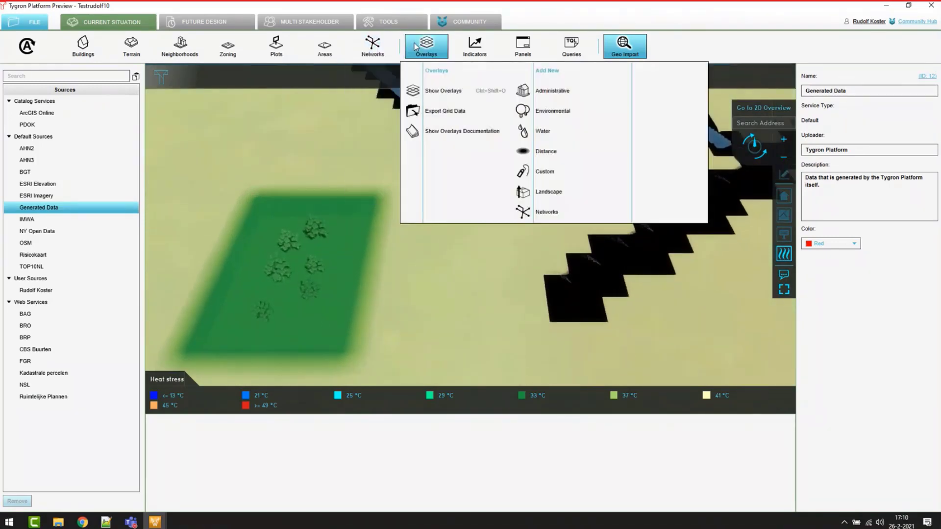
{"action": "left_click", "coordinate": [420, 46]}
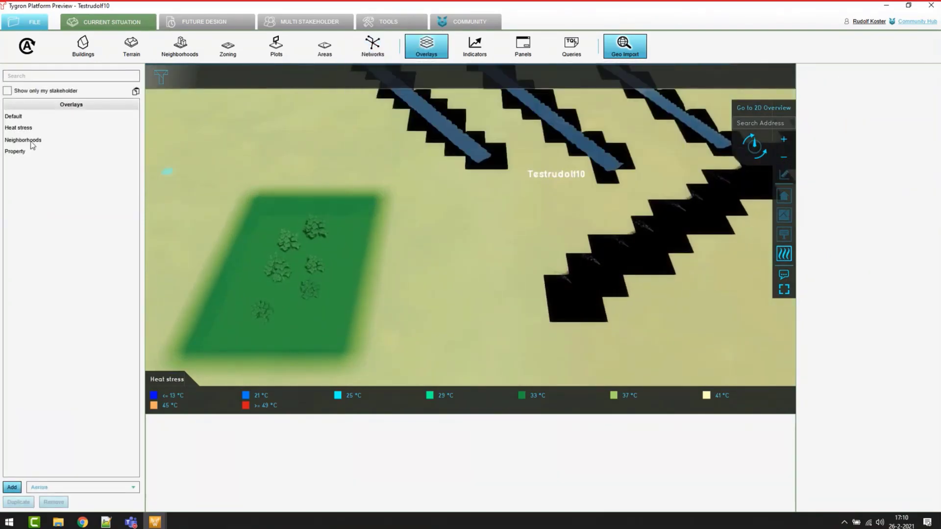
{"action": "left_click", "coordinate": [20, 128]}
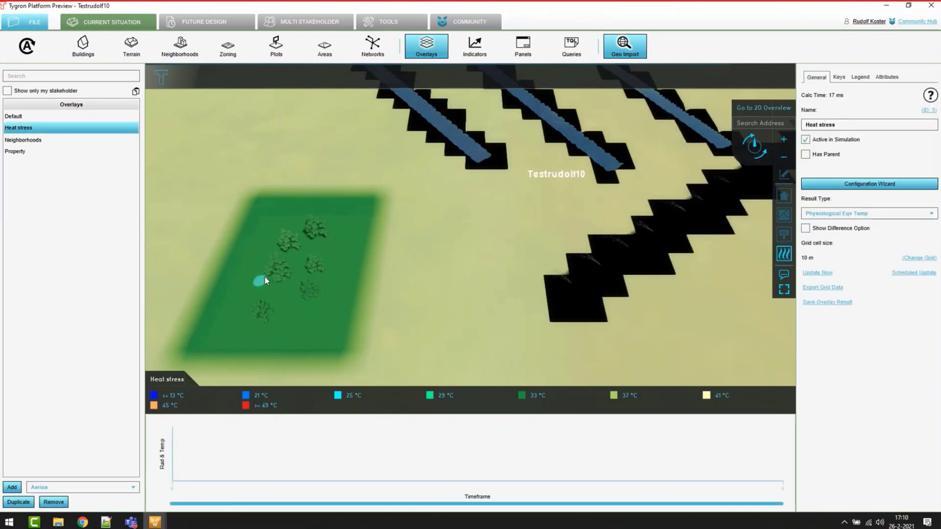
Set the Heat stress overlay's result type to Vegetation and update the overlay.
{"action": "left_click", "coordinate": [883, 213]}
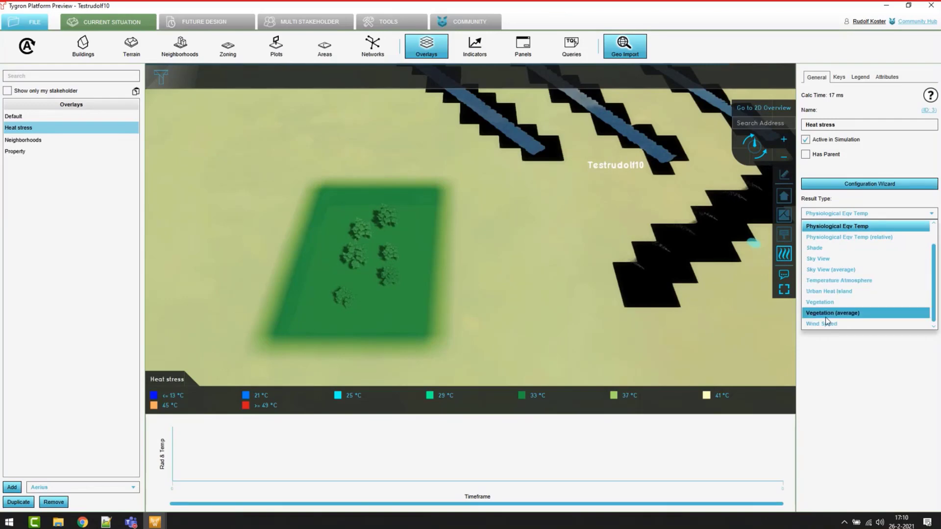
{"action": "left_click", "coordinate": [821, 321]}
{"action": "left_click", "coordinate": [814, 273]}
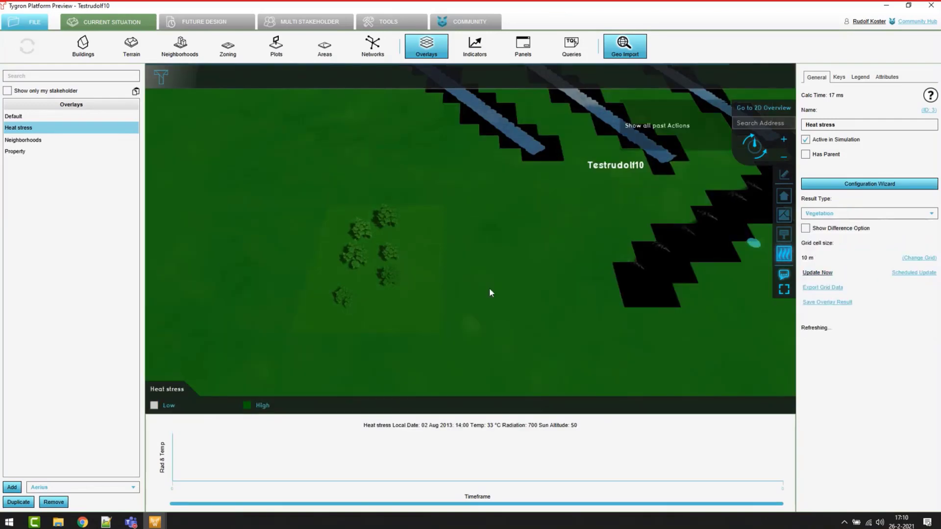
Change the terrain around the tree plot to Concrete, selecting it with a diagonal line and a large block.
{"action": "left_click_drag", "start_coordinate": [516, 287], "coordinate": [595, 220]}
{"action": "mouse_move", "coordinate": [128, 53]}
{"action": "left_click", "coordinate": [124, 68]}
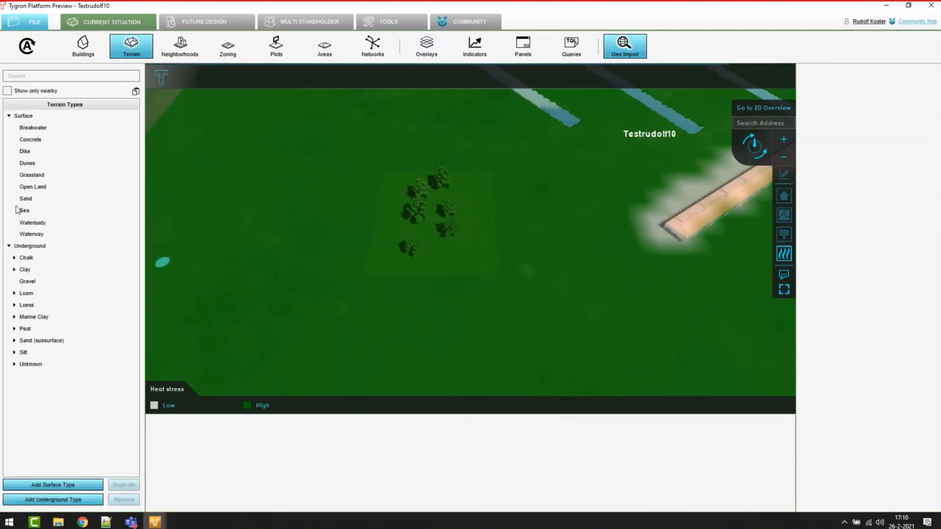
{"action": "left_click", "coordinate": [31, 140]}
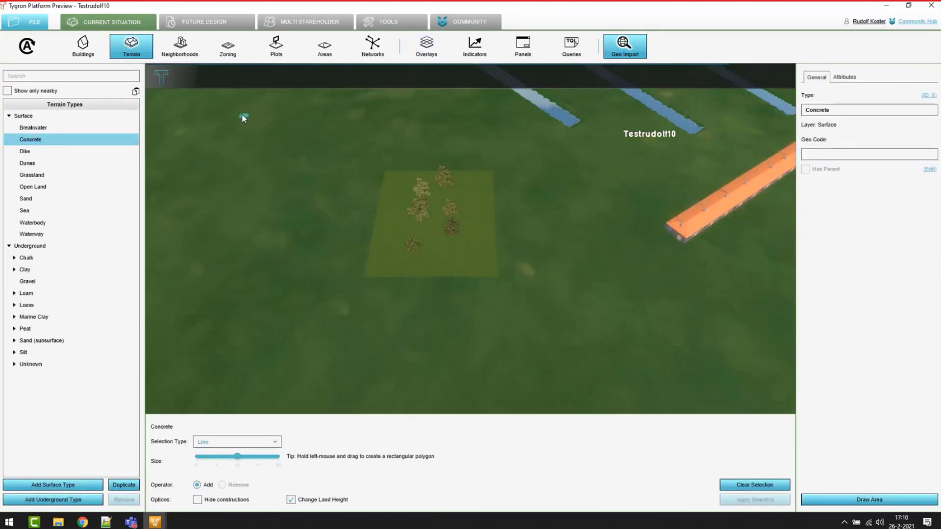
{"action": "left_click_drag", "start_coordinate": [242, 118], "coordinate": [685, 394]}
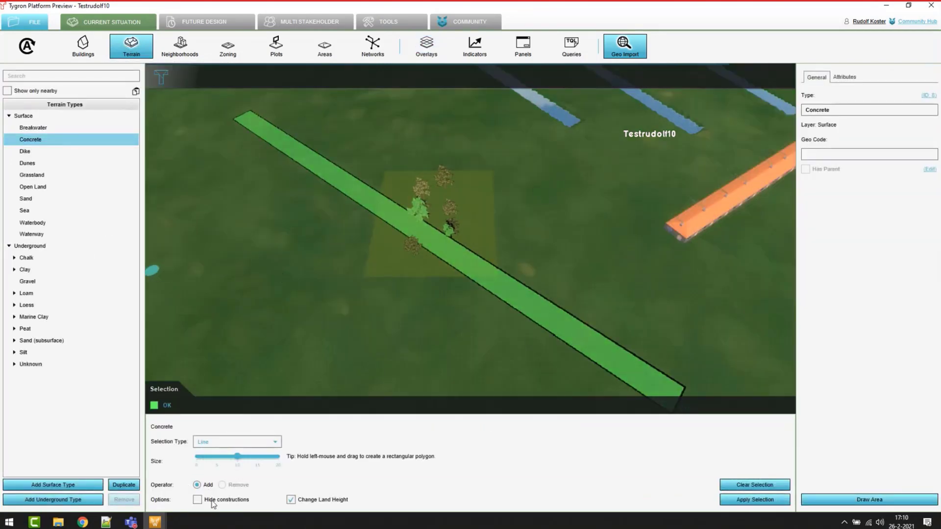
{"action": "left_click", "coordinate": [223, 444]}
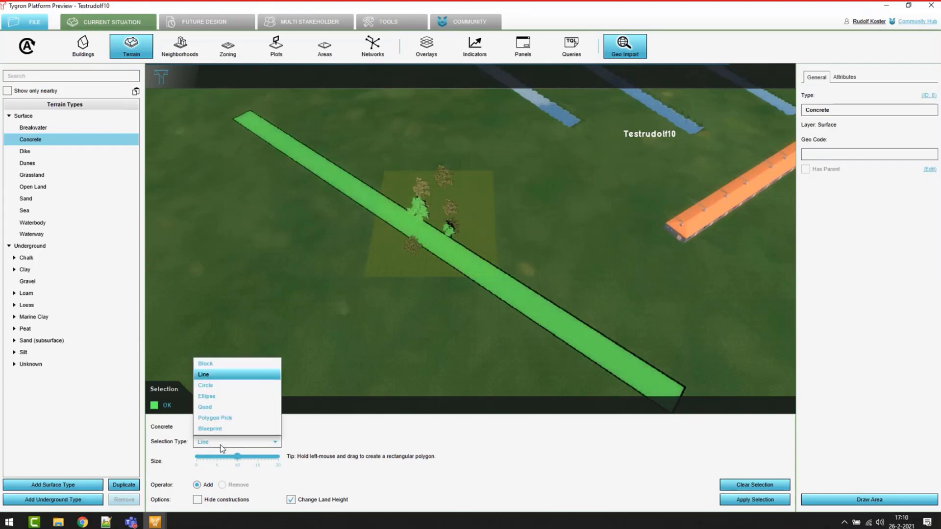
{"action": "left_click", "coordinate": [210, 363]}
{"action": "left_click_drag", "start_coordinate": [157, 292], "coordinate": [725, 118]}
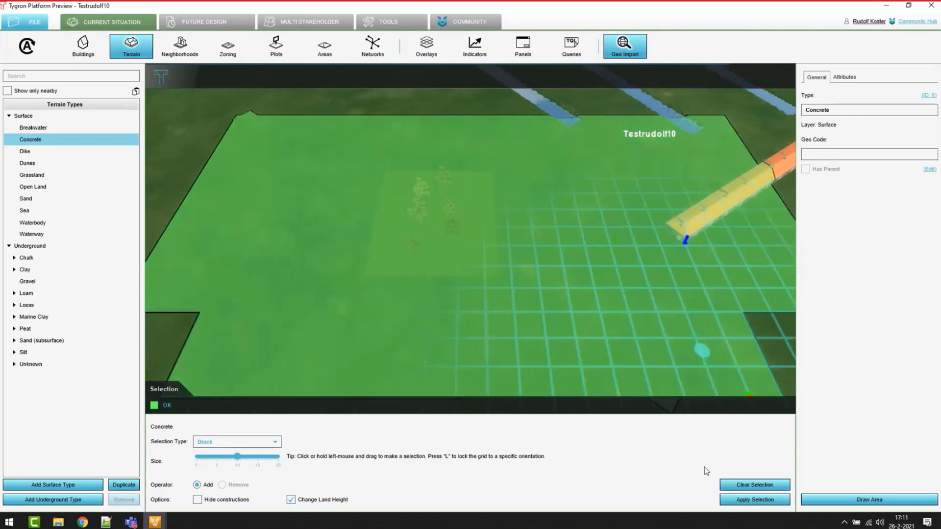
{"action": "left_click", "coordinate": [755, 500]}
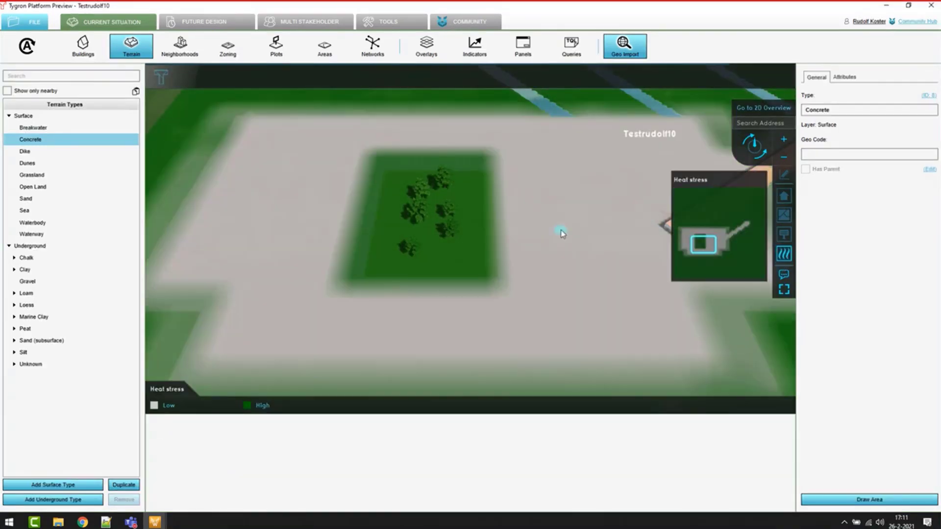
Set the VEGETATION_FRACTION attribute of the Open Land surface terrain to 0,75.
{"action": "double_click", "coordinate": [561, 232]}
{"action": "scroll", "coordinate": [446, 253], "scroll_direction": "down", "scroll_amount": 2}
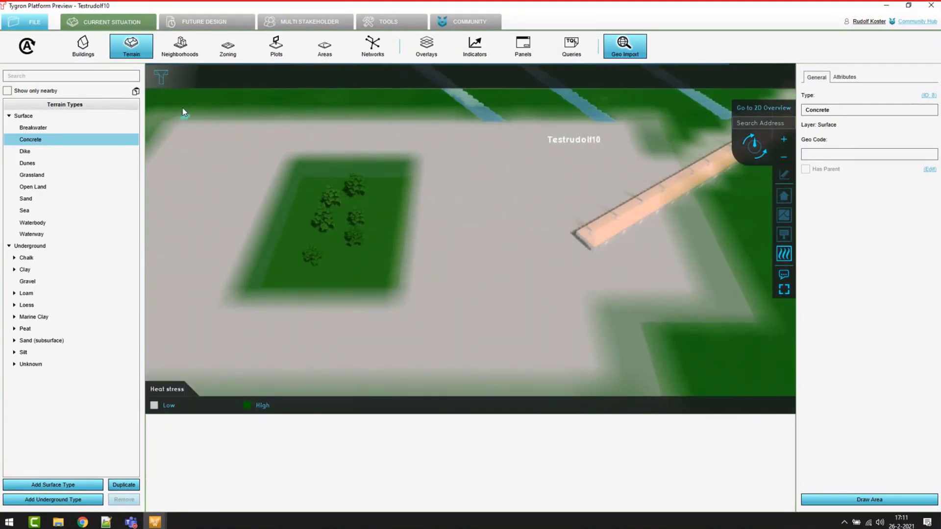
{"action": "left_click", "coordinate": [82, 47]}
{"action": "mouse_move", "coordinate": [125, 49]}
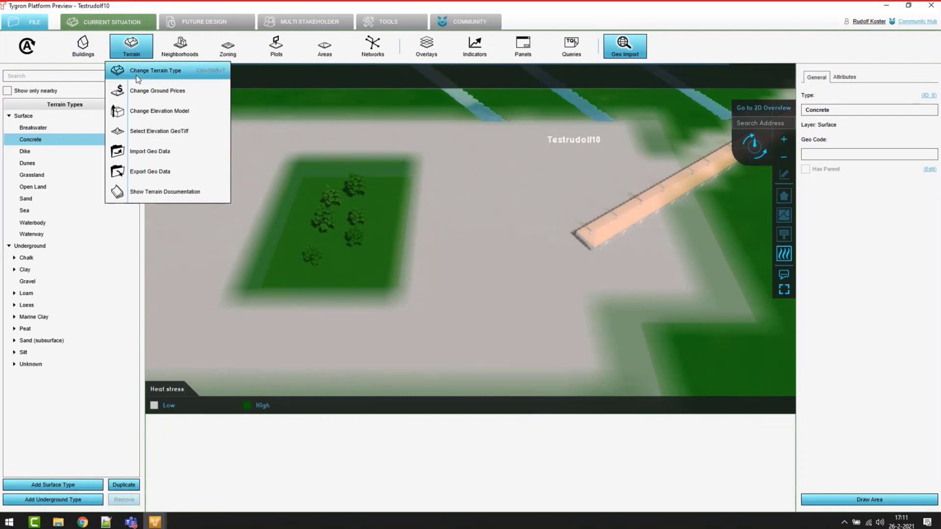
{"action": "left_click", "coordinate": [139, 71]}
{"action": "left_click_drag", "start_coordinate": [537, 300], "coordinate": [428, 249]}
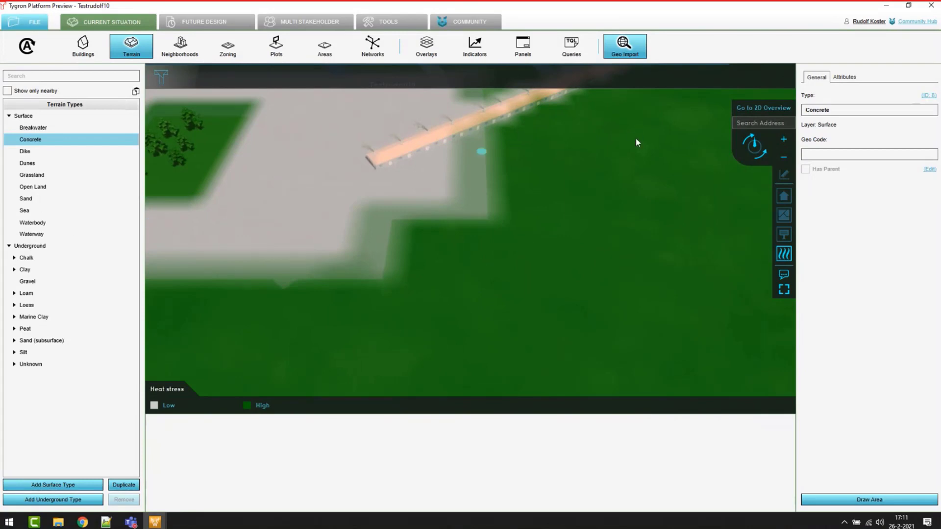
{"action": "left_click", "coordinate": [35, 186]}
{"action": "mouse_move", "coordinate": [586, 286]}
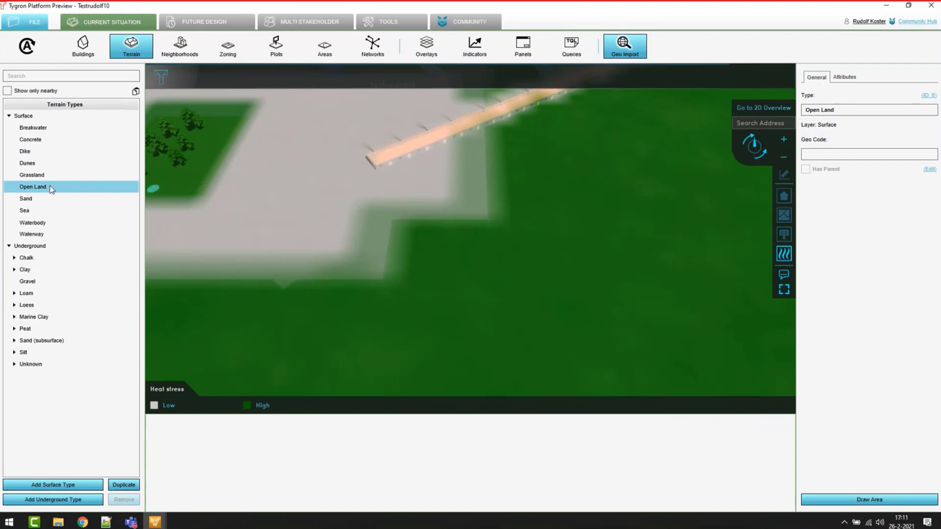
{"action": "left_click", "coordinate": [844, 77]}
{"action": "scroll", "coordinate": [852, 351], "scroll_direction": "down", "scroll_amount": 1}
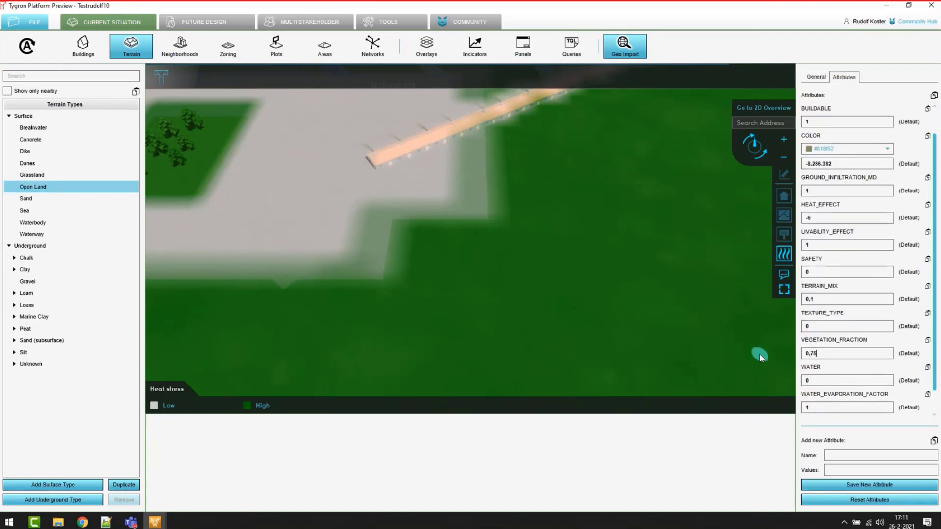
{"action": "key", "text": "Return"}
Recalculate the project and inspect the vegetation value on the open land beside the concrete.
{"action": "mouse_move", "coordinate": [15, 53]}
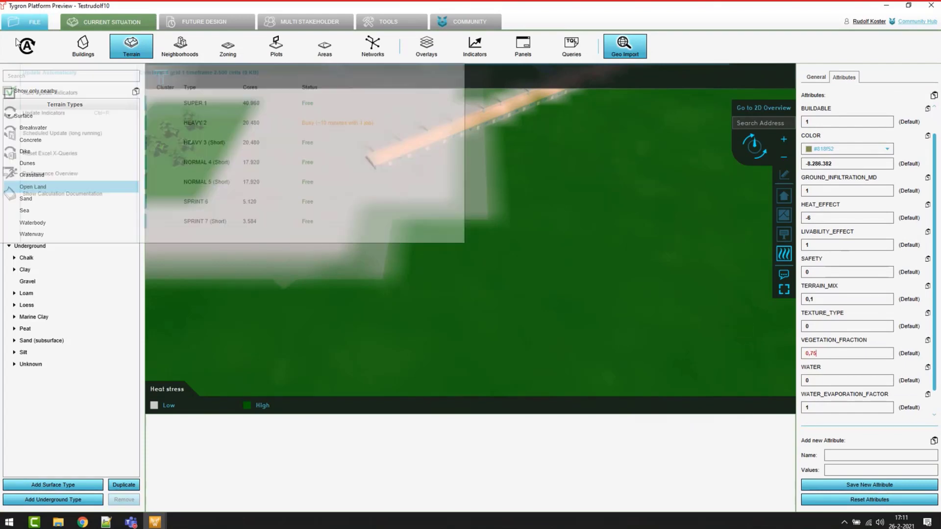
{"action": "left_click", "coordinate": [50, 158]}
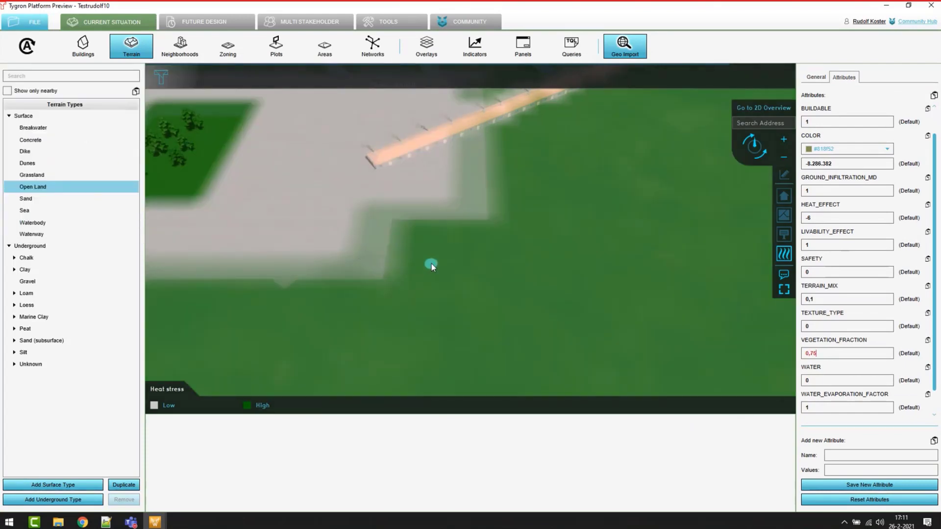
{"action": "mouse_move", "coordinate": [488, 275]}
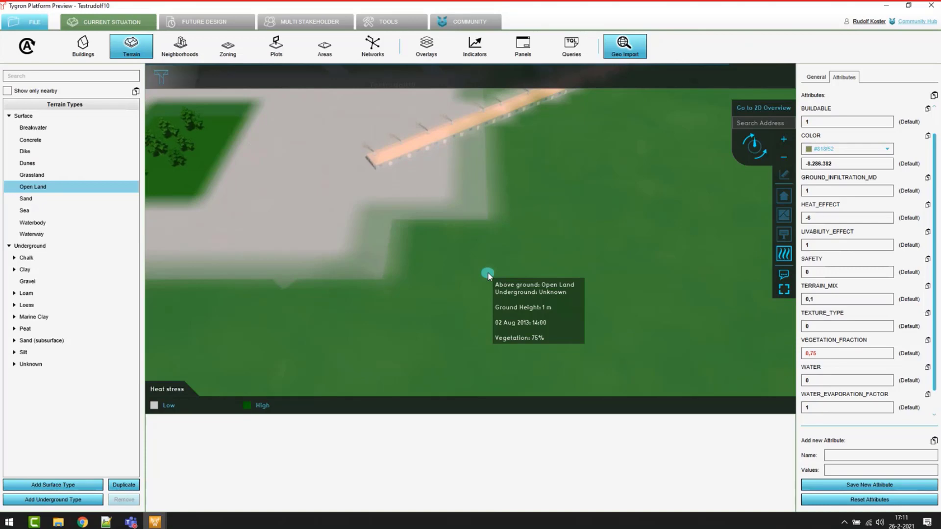
Select the tree plot as a building and examine its assigned function without changing it.
{"action": "left_click_drag", "start_coordinate": [372, 204], "coordinate": [525, 268]}
{"action": "left_click_drag", "start_coordinate": [422, 228], "coordinate": [519, 238]}
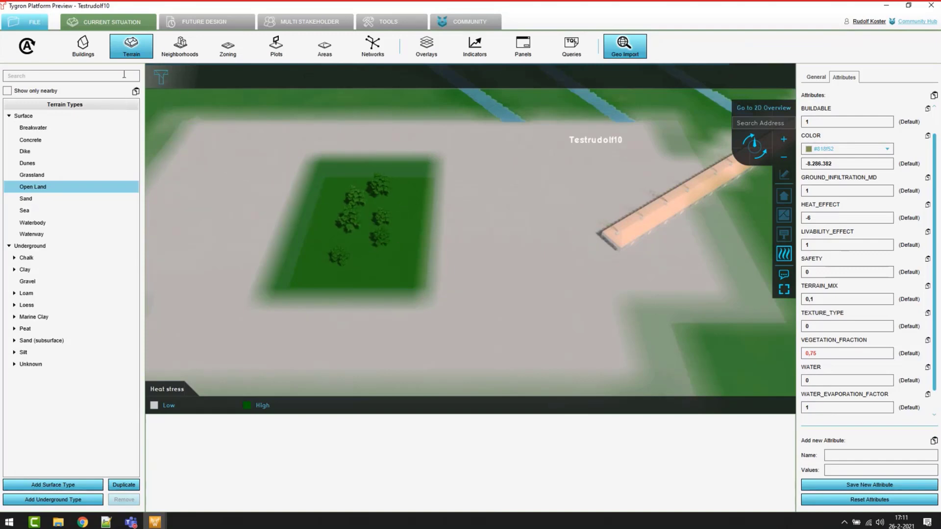
{"action": "left_click", "coordinate": [84, 48]}
{"action": "left_click", "coordinate": [376, 217]}
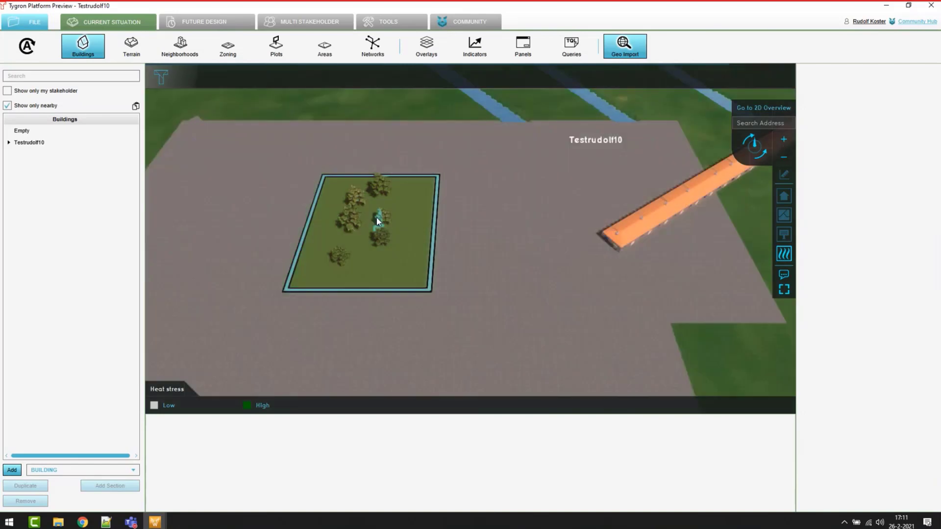
{"action": "left_click", "coordinate": [854, 181]}
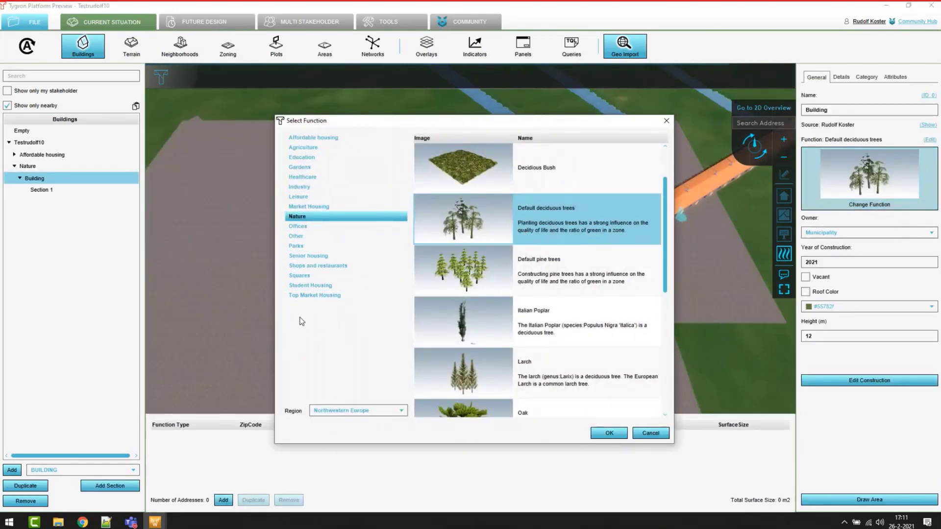
{"action": "left_click", "coordinate": [666, 121]}
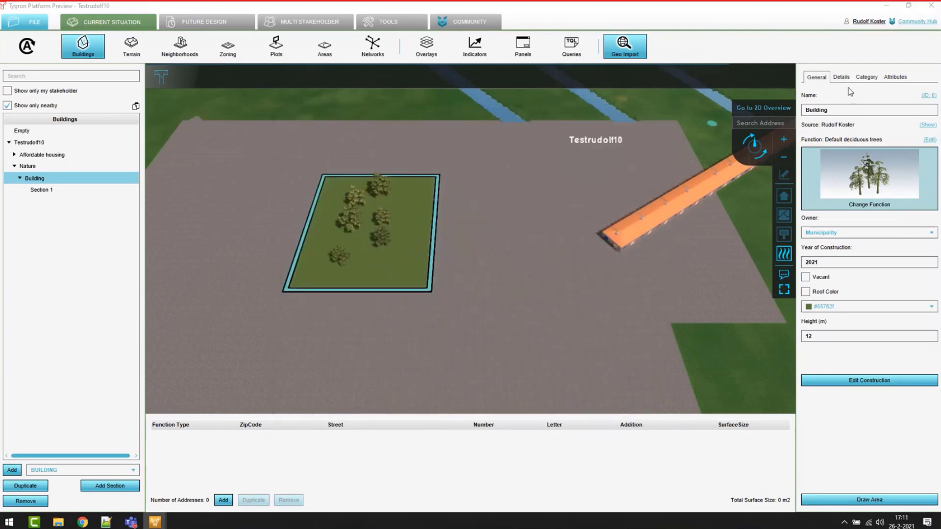
Override the tree plot's Green Space value with 0,5 in its function details.
{"action": "left_click", "coordinate": [874, 80]}
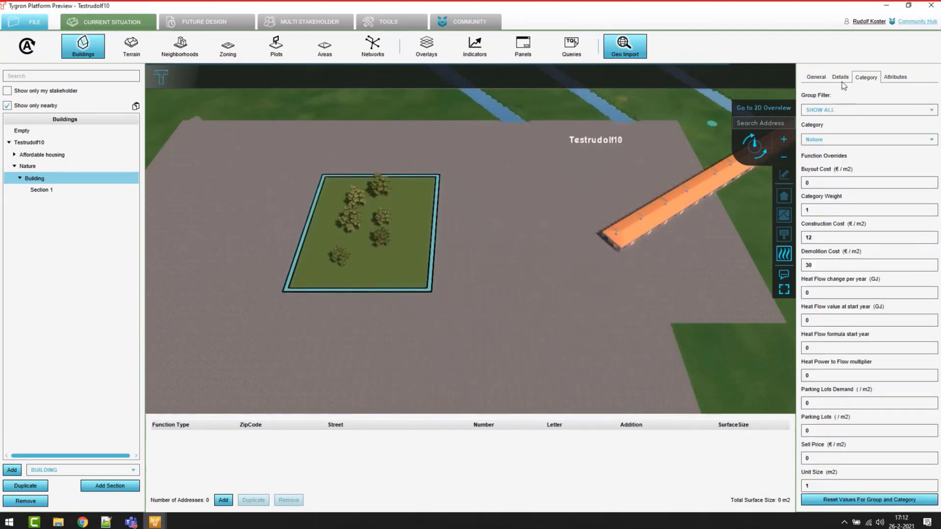
{"action": "left_click", "coordinate": [839, 78]}
{"action": "scroll", "coordinate": [852, 333], "scroll_direction": "down", "scroll_amount": 5}
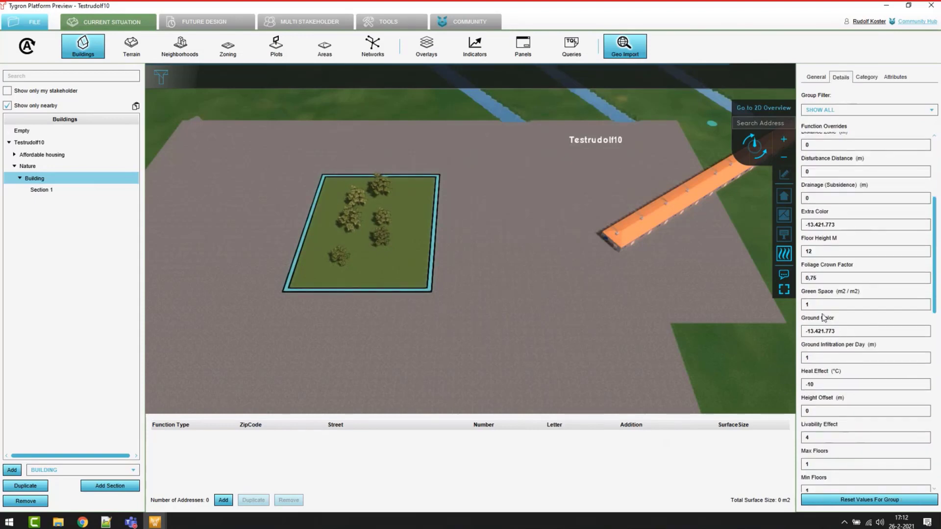
{"action": "left_click_drag", "start_coordinate": [827, 303], "coordinate": [793, 301]}
{"action": "type", "text": "0,5"}
{"action": "key", "text": "Return"}
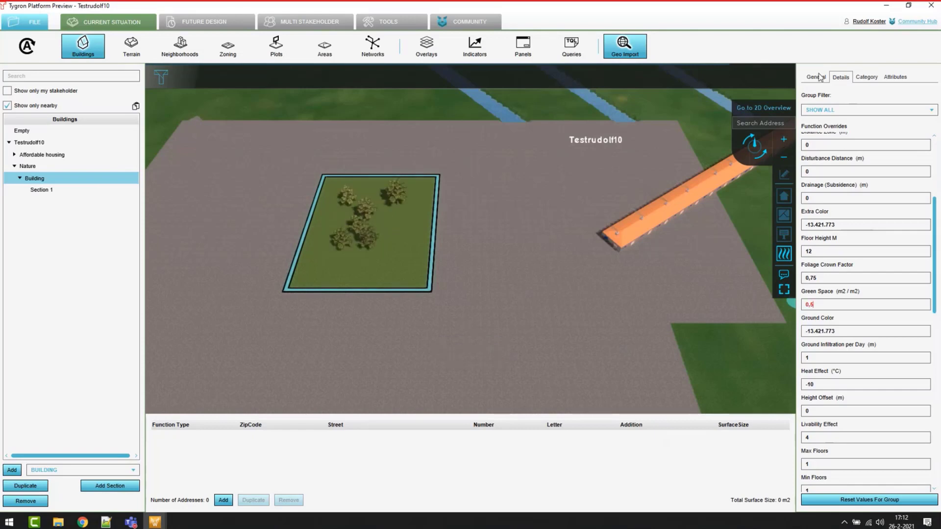
Show the Heat stress overlay again and inspect the vegetation value on the tree plot.
{"action": "left_click", "coordinate": [816, 77]}
{"action": "left_click", "coordinate": [784, 253]}
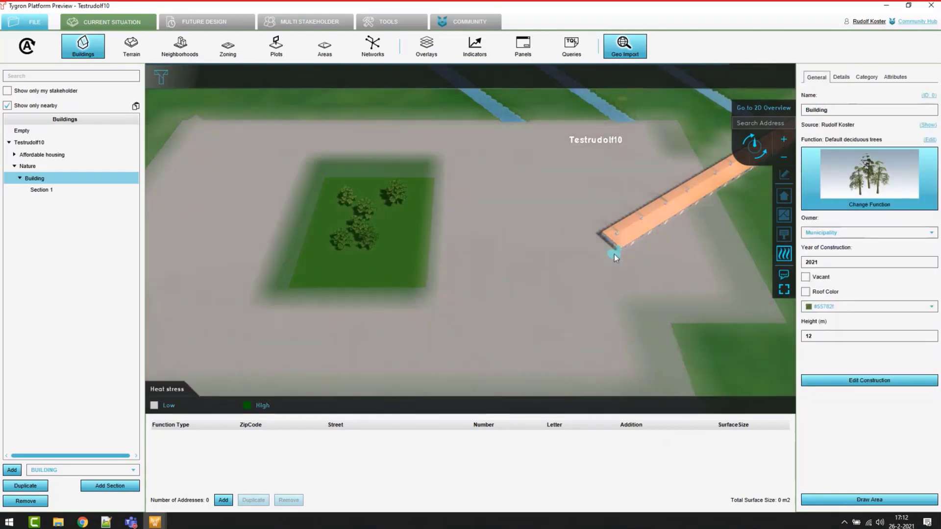
{"action": "mouse_move", "coordinate": [390, 237]}
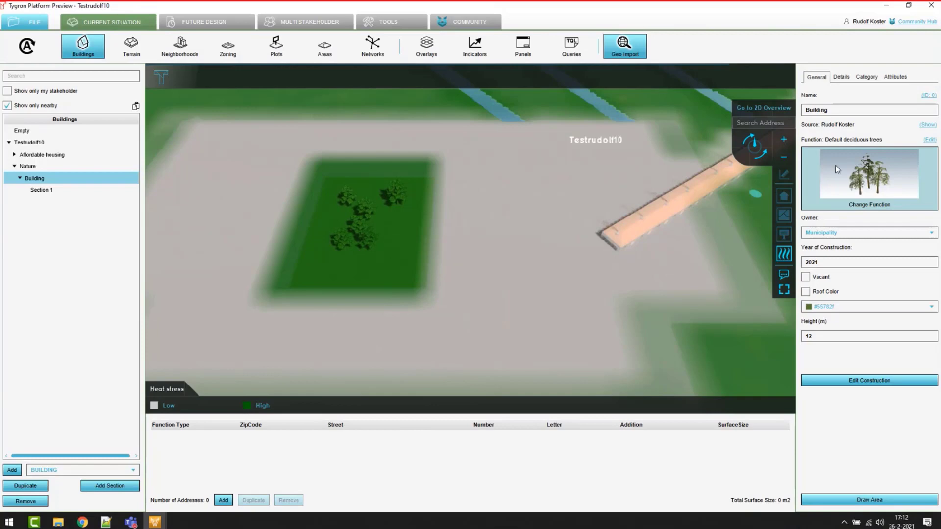
Change the tree plot's function to Vegetable garden from the Parks category.
{"action": "left_click", "coordinate": [851, 165]}
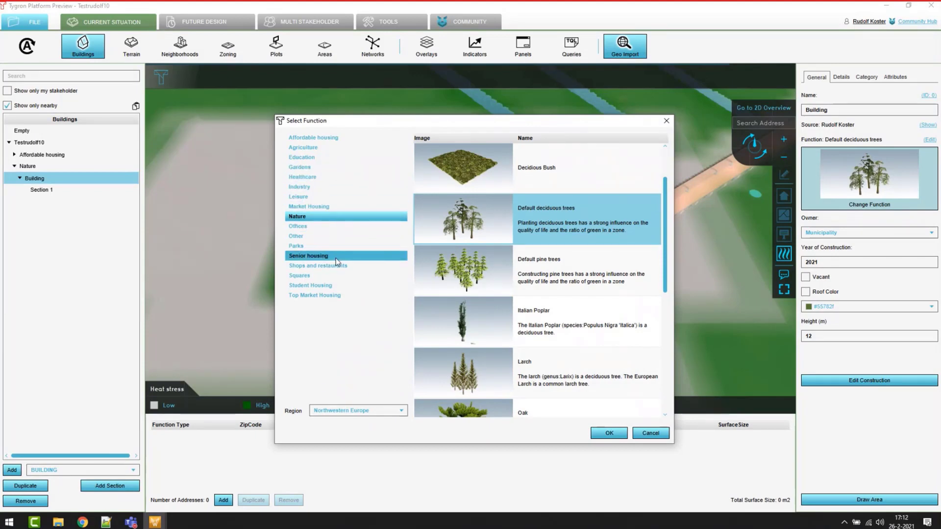
{"action": "left_click", "coordinate": [300, 246]}
{"action": "scroll", "coordinate": [539, 343], "scroll_direction": "down", "scroll_amount": 2}
{"action": "left_click", "coordinate": [539, 387]}
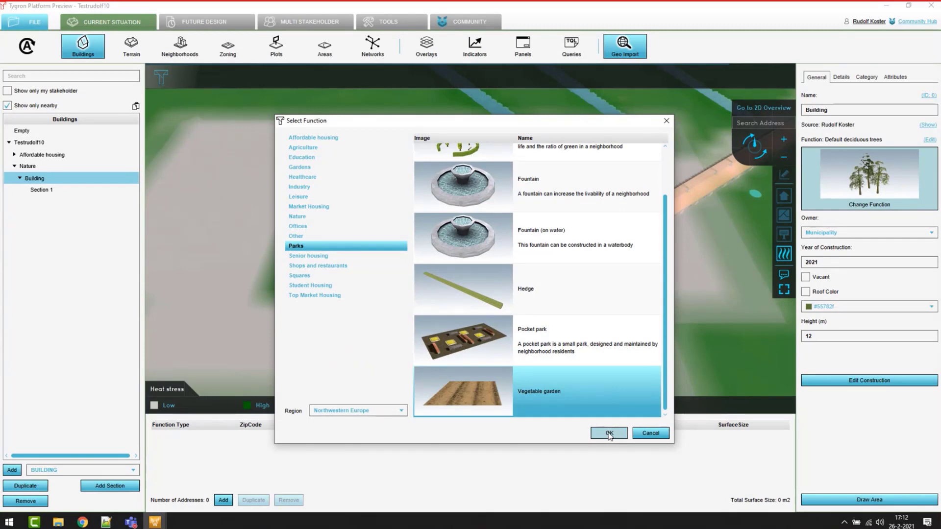
{"action": "left_click", "coordinate": [609, 433]}
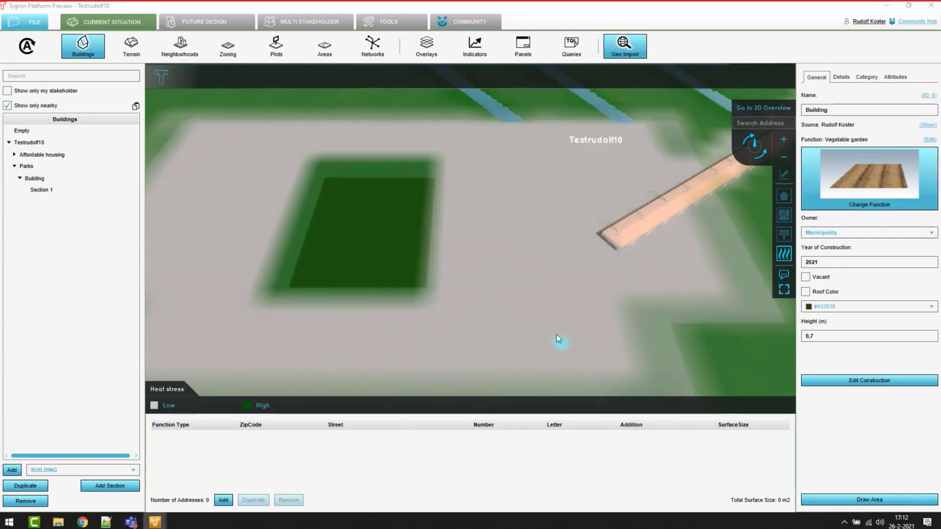
Reselect the vegetable garden plot and check its Green Space override in the function details.
{"action": "left_click", "coordinate": [840, 77]}
{"action": "left_click", "coordinate": [358, 255]}
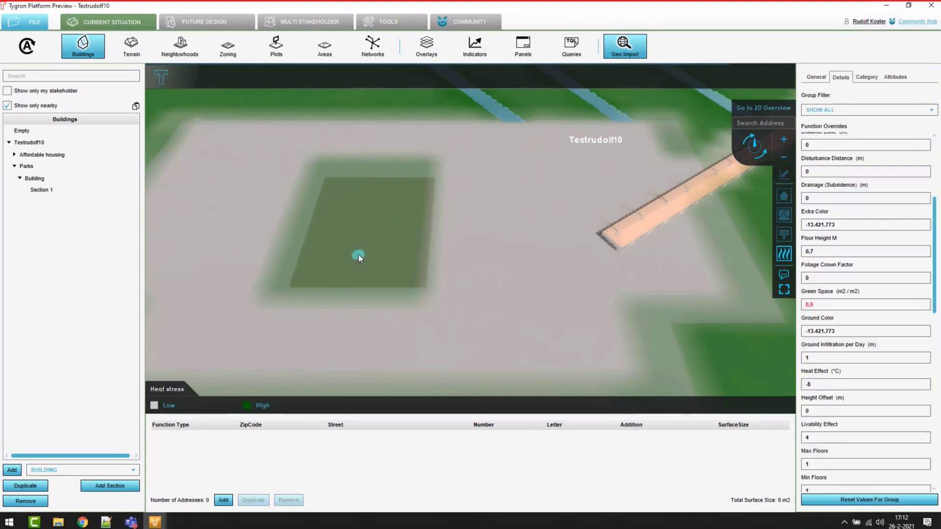
{"action": "left_click", "coordinate": [373, 230]}
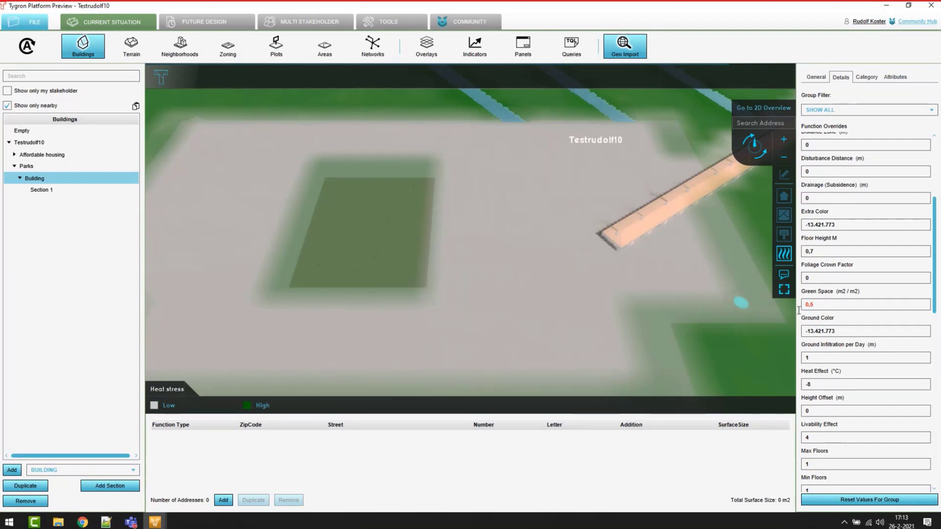
Try to override the vegetable garden's Green Space value with 0.25, using a decimal point.
{"action": "left_click_drag", "start_coordinate": [826, 307], "coordinate": [756, 295]}
{"action": "type", "text": "0.25"}
{"action": "key", "text": "Return"}
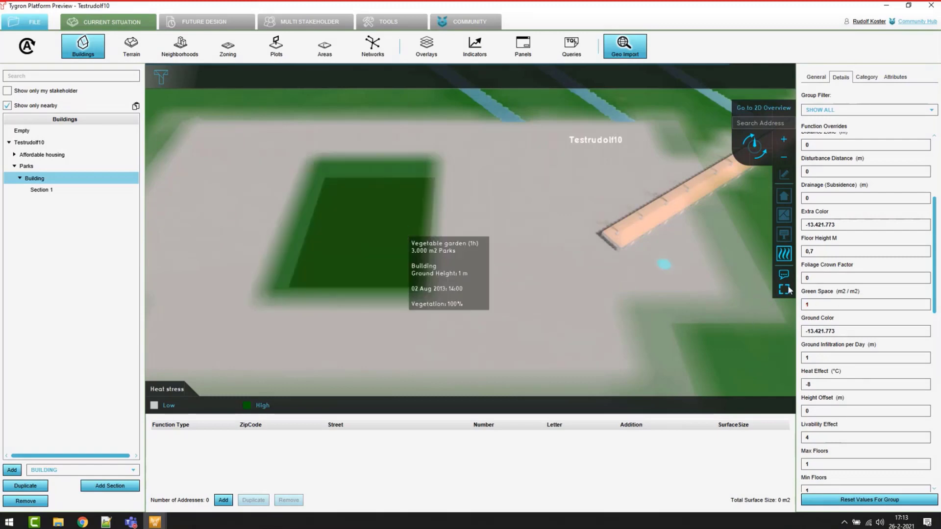
Override the vegetable garden's Green Space value with 0,25 and inspect the plot's vegetation value in the Heat stress overlay.
{"action": "left_click_drag", "start_coordinate": [865, 306], "coordinate": [724, 307]}
{"action": "type", "text": "0,2"}
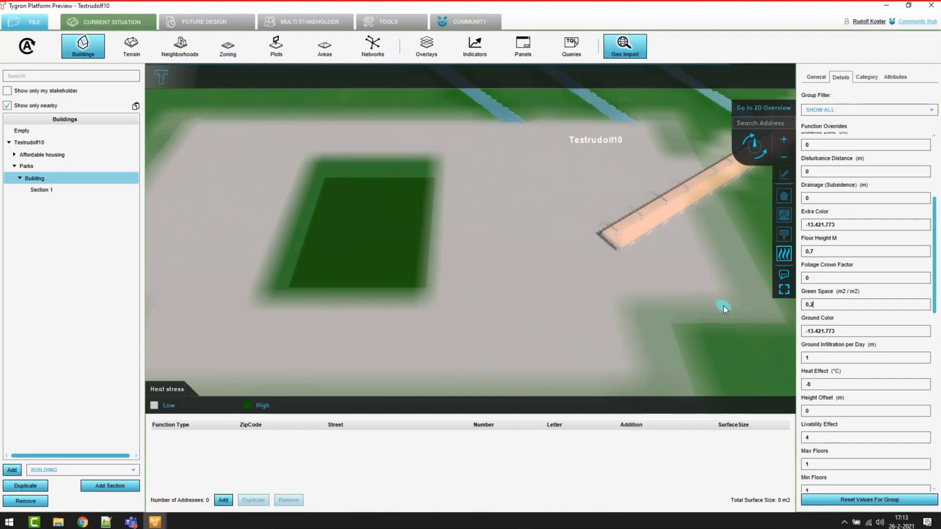
{"action": "type", "text": "5"}
{"action": "key", "text": "Return"}
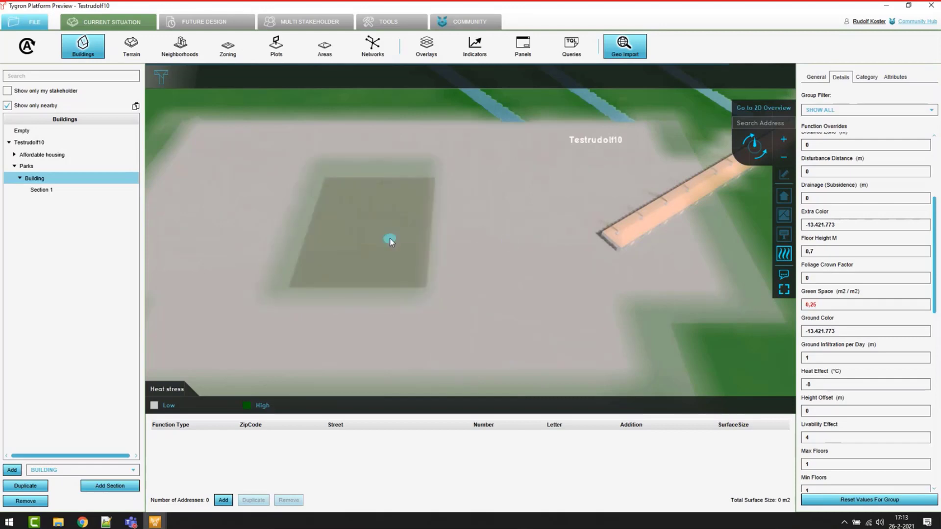
{"action": "mouse_move", "coordinate": [390, 241]}
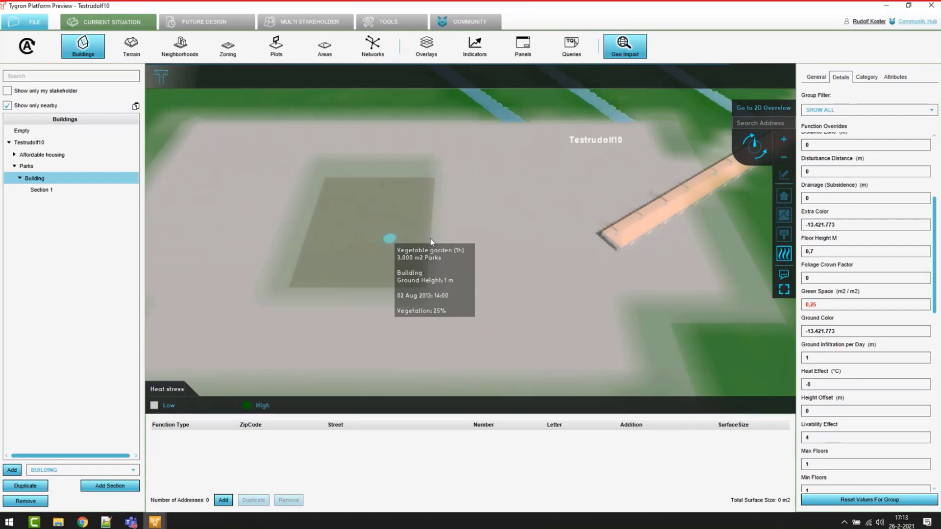
Return to the vegetable garden's general properties and compare the vegetation values of the plot and the surrounding terrain.
{"action": "left_click", "coordinate": [815, 77]}
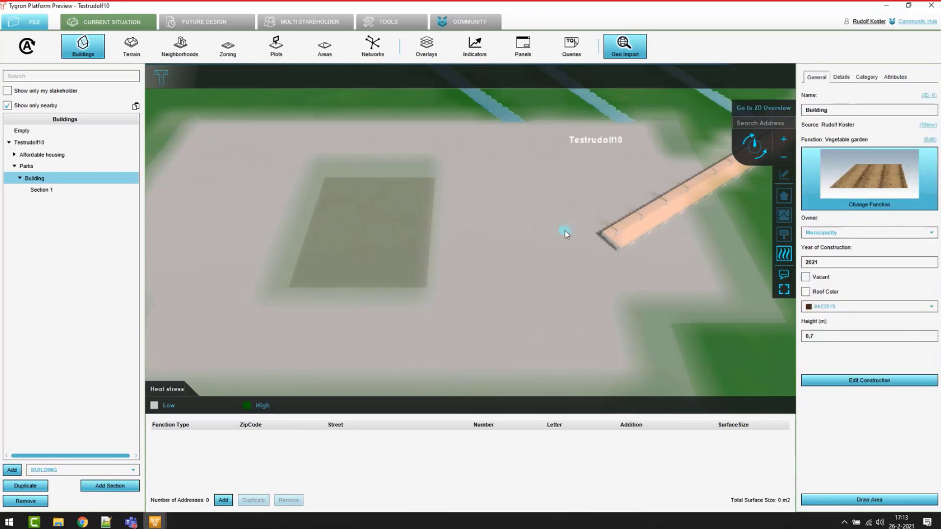
{"action": "scroll", "coordinate": [564, 230], "scroll_direction": "down", "scroll_amount": 5}
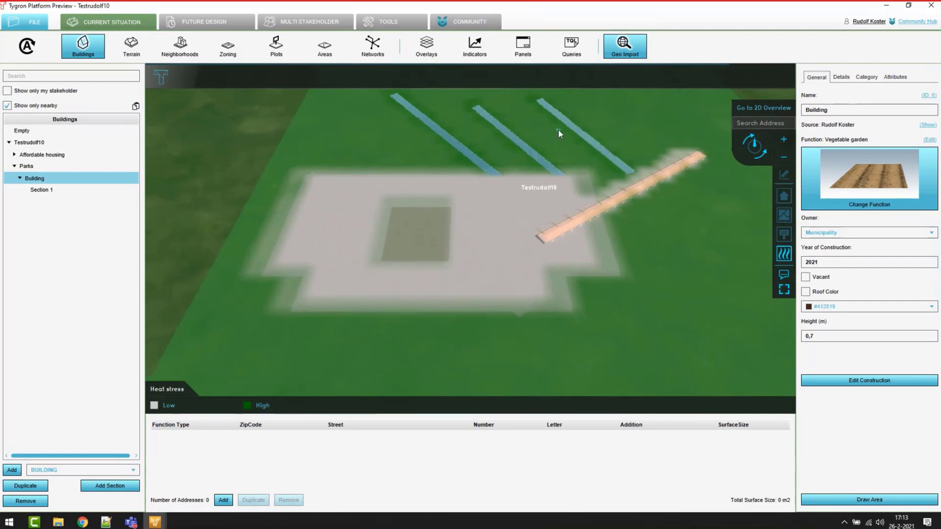
{"action": "left_click_drag", "start_coordinate": [493, 186], "coordinate": [459, 288]}
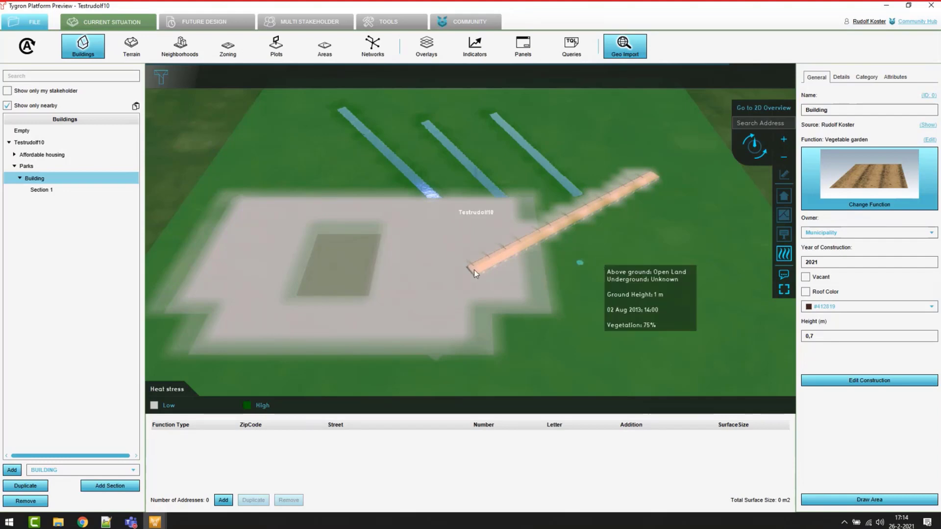
{"action": "mouse_move", "coordinate": [362, 263]}
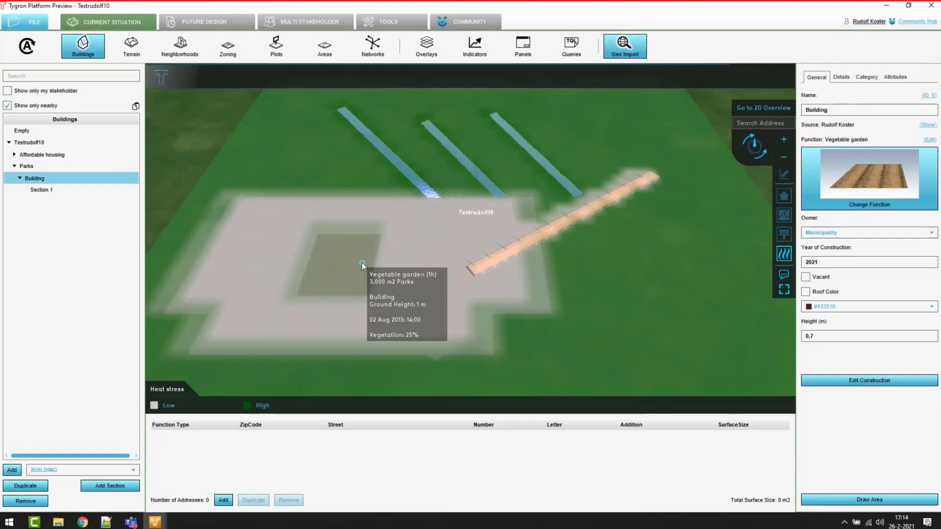
{"action": "scroll", "coordinate": [458, 215], "scroll_direction": "up", "scroll_amount": 3}
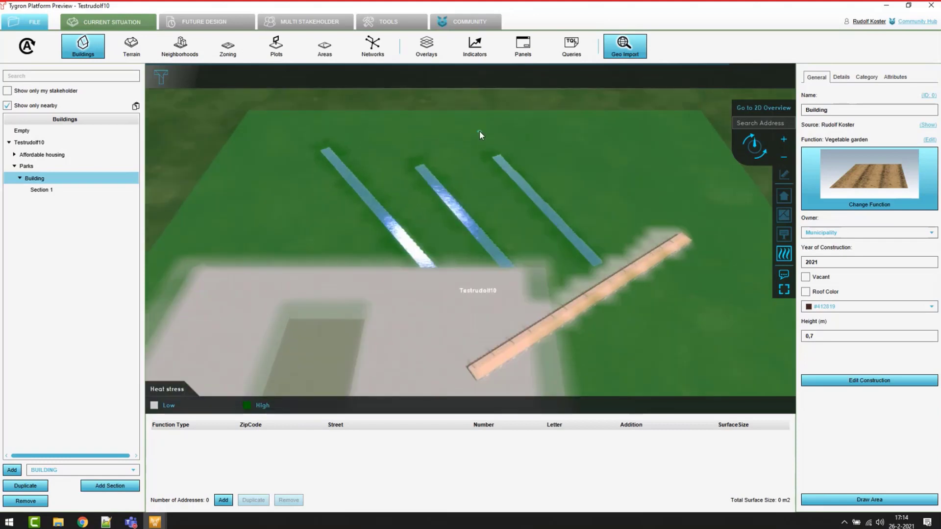
{"action": "mouse_move", "coordinate": [479, 131]}
{"action": "key", "text": "Down"}
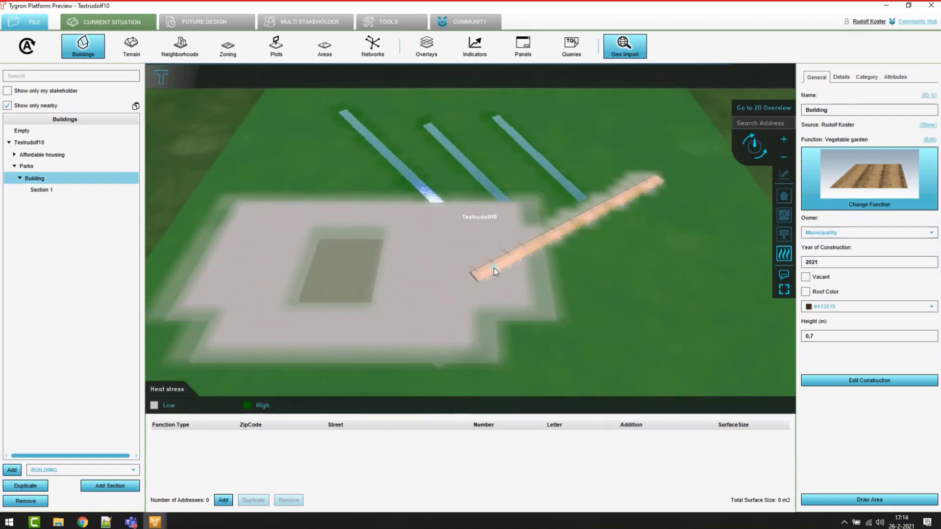
{"action": "mouse_move", "coordinate": [334, 269]}
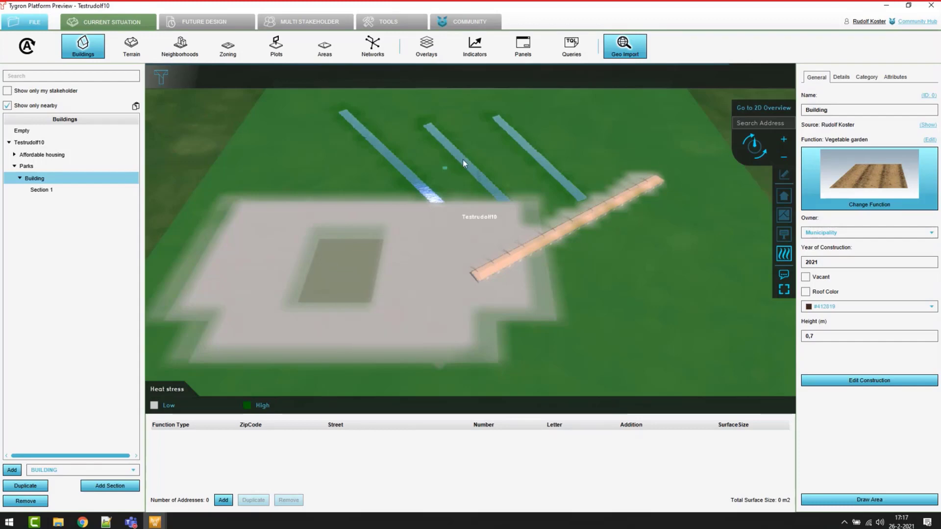
Add a new Avg overlay from the Distance category.
{"action": "left_click", "coordinate": [427, 45]}
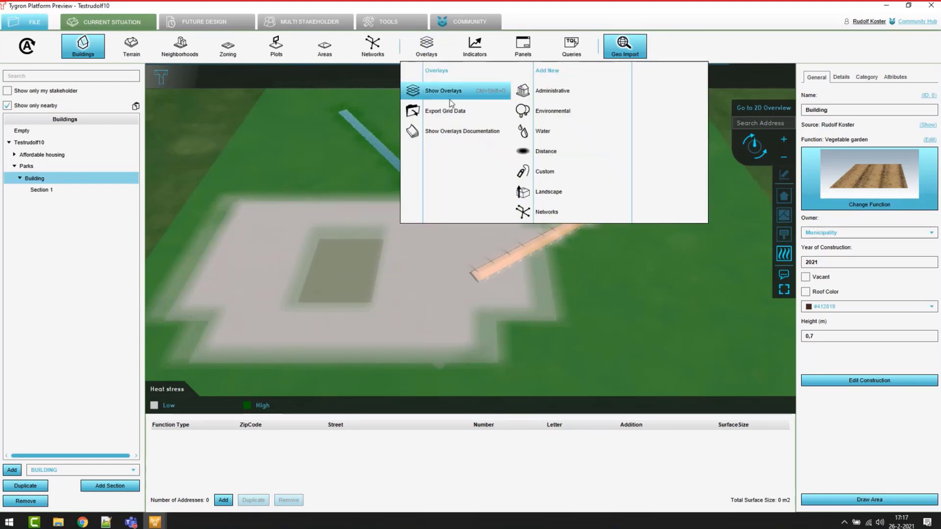
{"action": "left_click", "coordinate": [534, 112]}
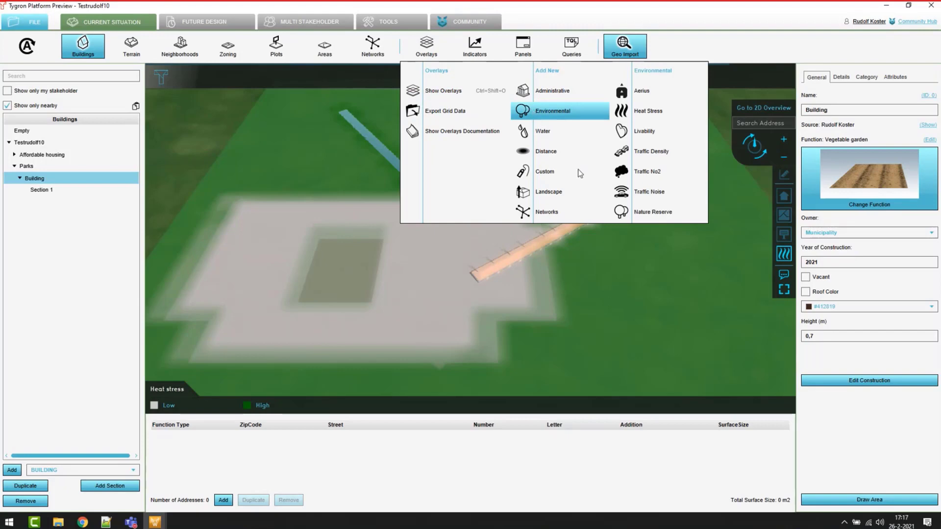
{"action": "left_click", "coordinate": [545, 156]}
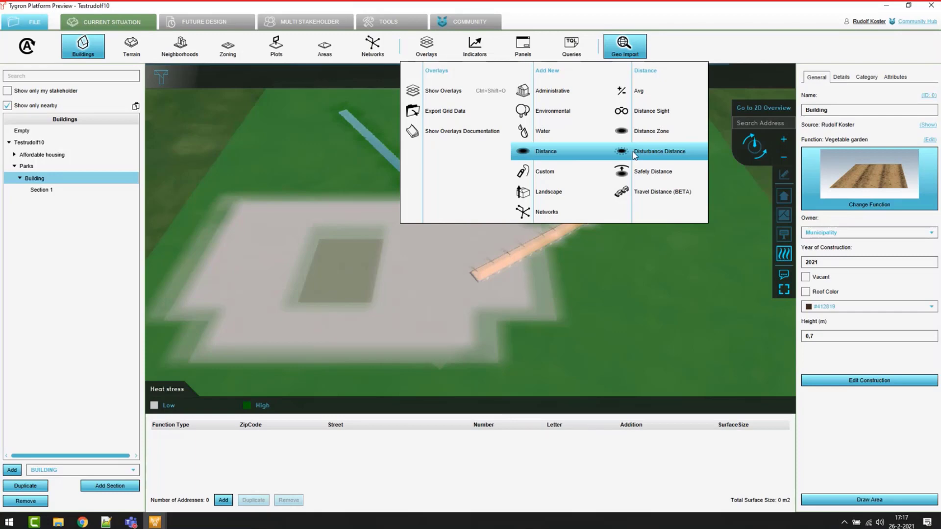
{"action": "left_click", "coordinate": [637, 91]}
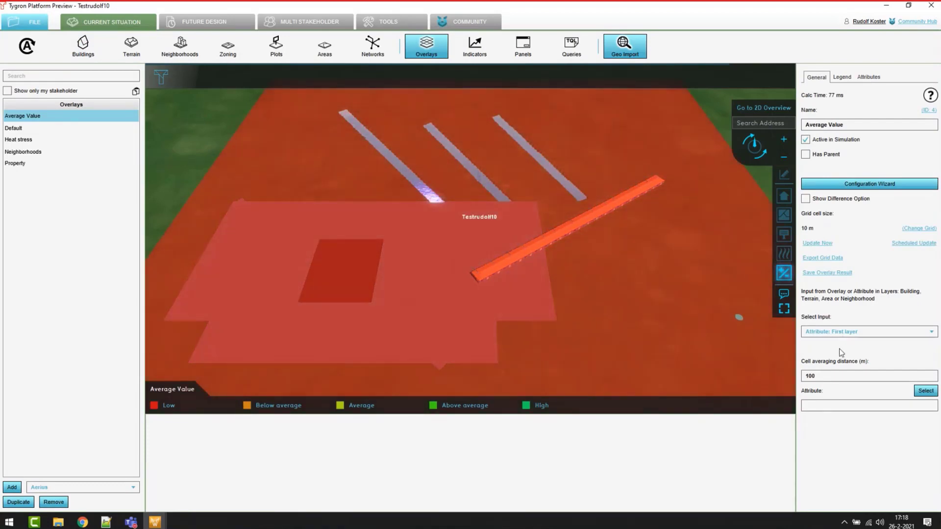
Set the Average Value overlay's attribute to GREEN_M2 and recalculate the overlay.
{"action": "left_click", "coordinate": [836, 402]}
{"action": "type", "text": "GREEN_M@"}
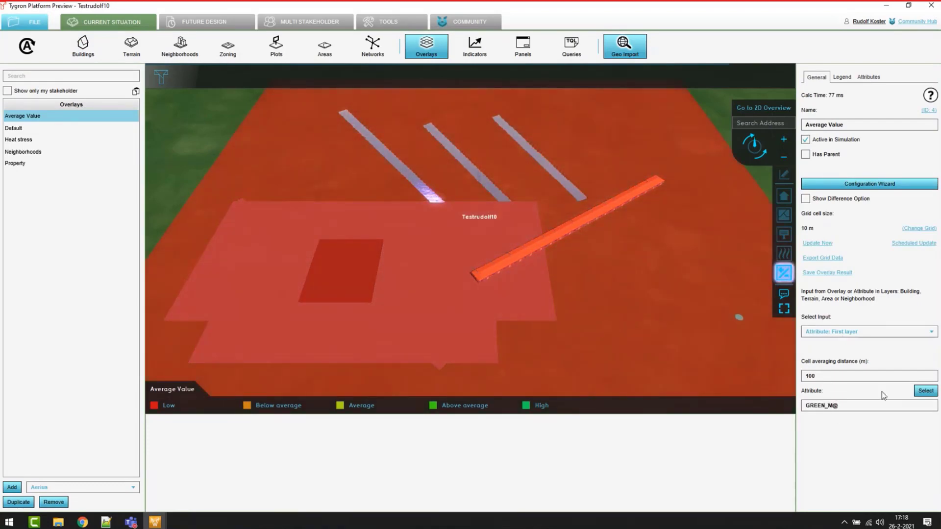
{"action": "key", "text": "BackSpace"}
{"action": "type", "text": "2"}
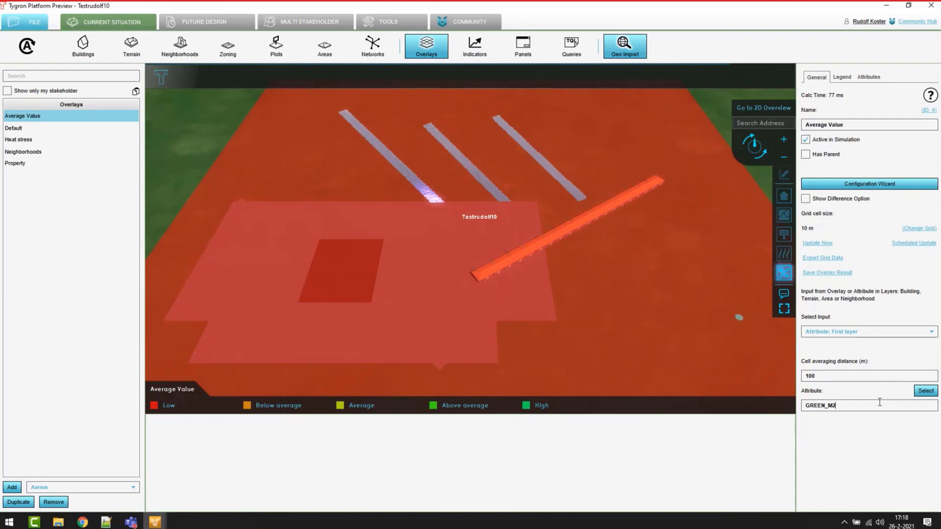
{"action": "left_click", "coordinate": [842, 373]}
{"action": "left_click", "coordinate": [817, 243]}
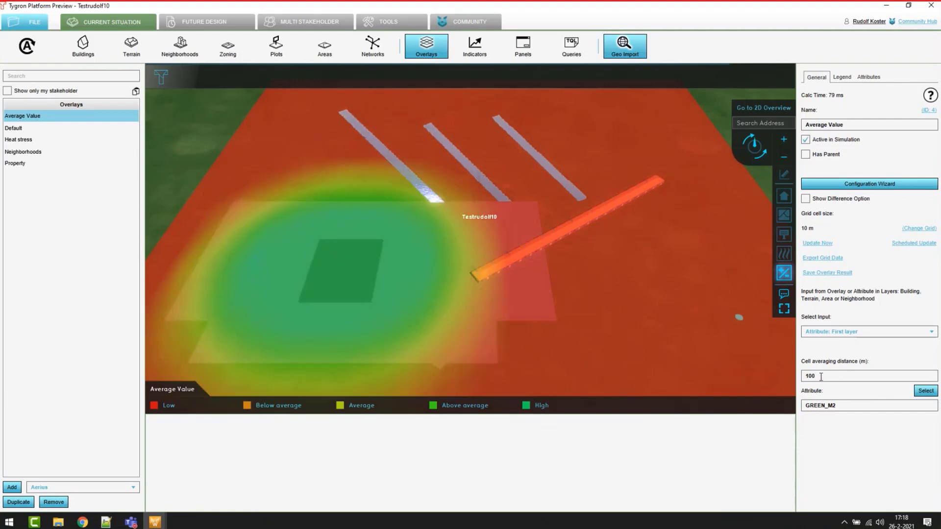
Set the overlay's cell averaging distance to 0 m and recalculate it.
{"action": "left_click_drag", "start_coordinate": [828, 377], "coordinate": [759, 383]}
{"action": "key", "text": "BackSpace"}
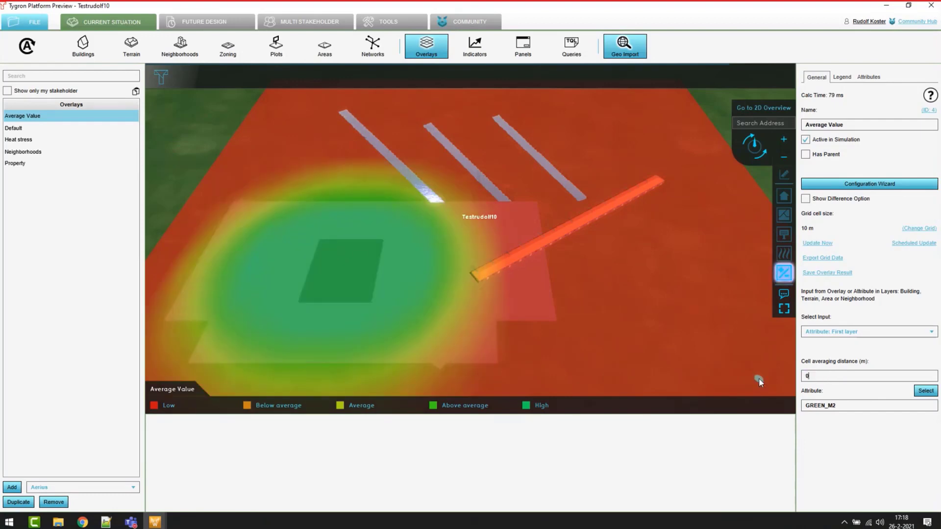
{"action": "type", "text": "0"}
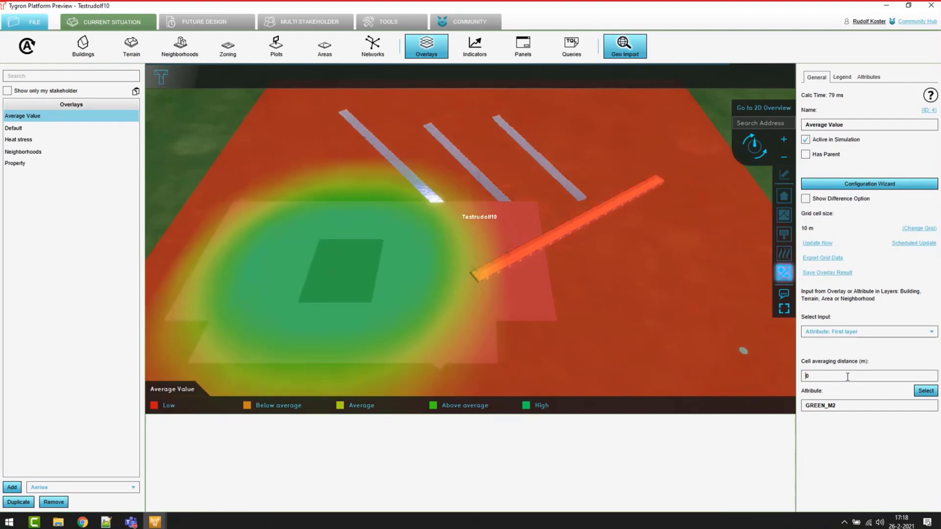
{"action": "left_click", "coordinate": [825, 245]}
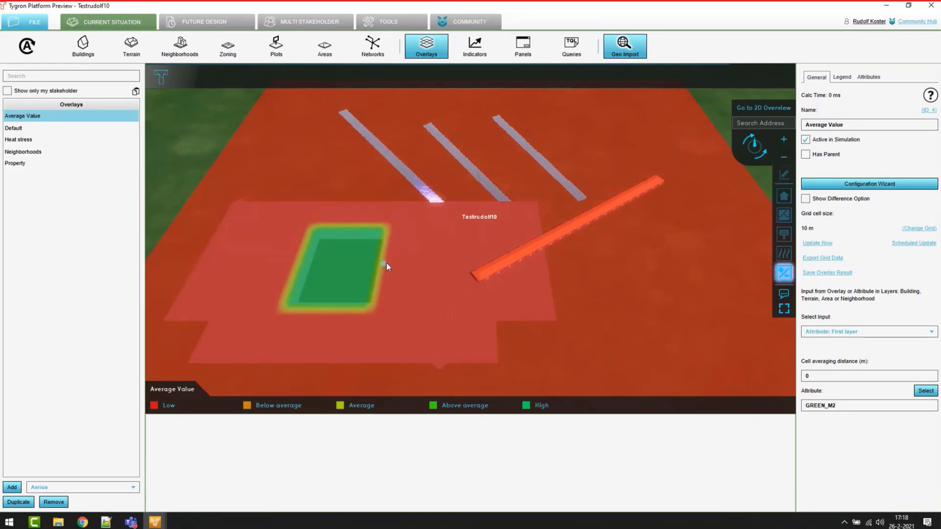
Rename the Average Value overlay as Green m2 and point out the overlay category it was added from.
{"action": "left_click_drag", "start_coordinate": [845, 126], "coordinate": [707, 112]}
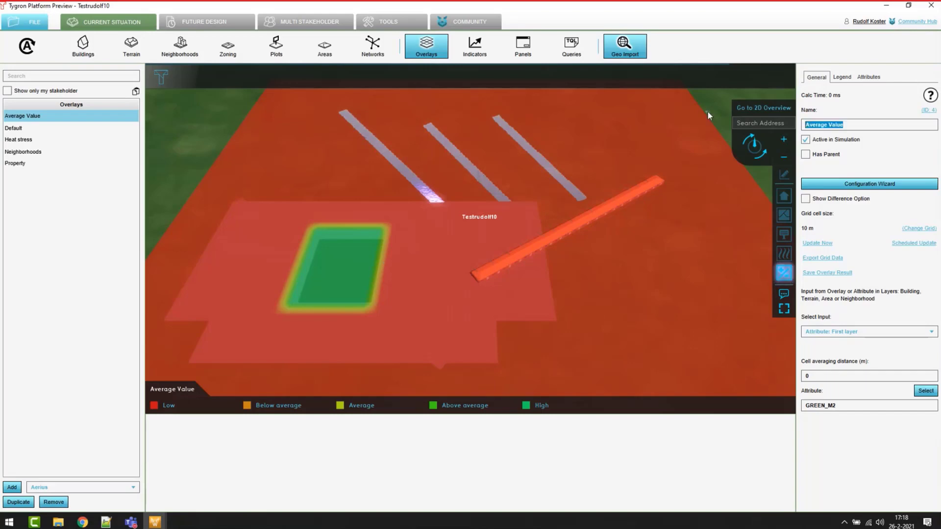
{"action": "type", "text": "Green m2"}
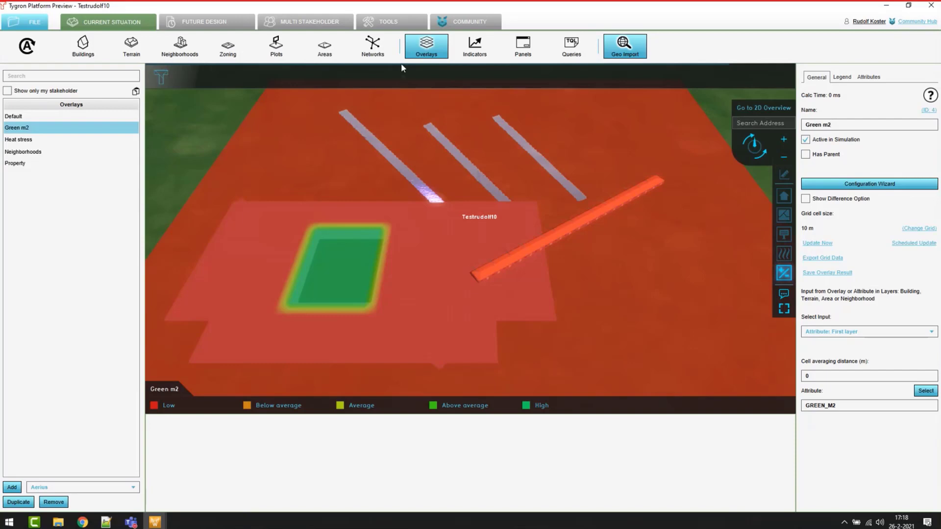
{"action": "left_click", "coordinate": [426, 46]}
{"action": "mouse_move", "coordinate": [553, 155]}
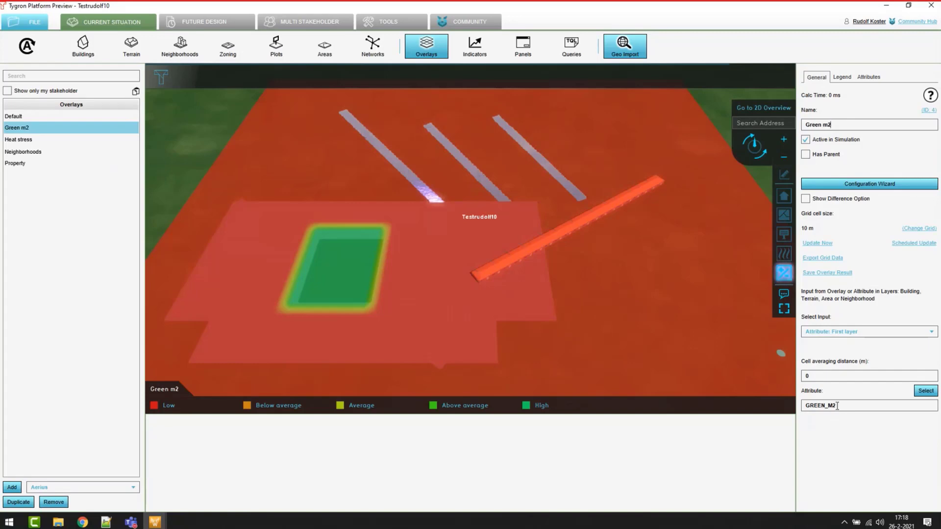
Search the Community Hub for function and follow the Default floors page to the Function Values category.
{"action": "left_click", "coordinate": [929, 97]}
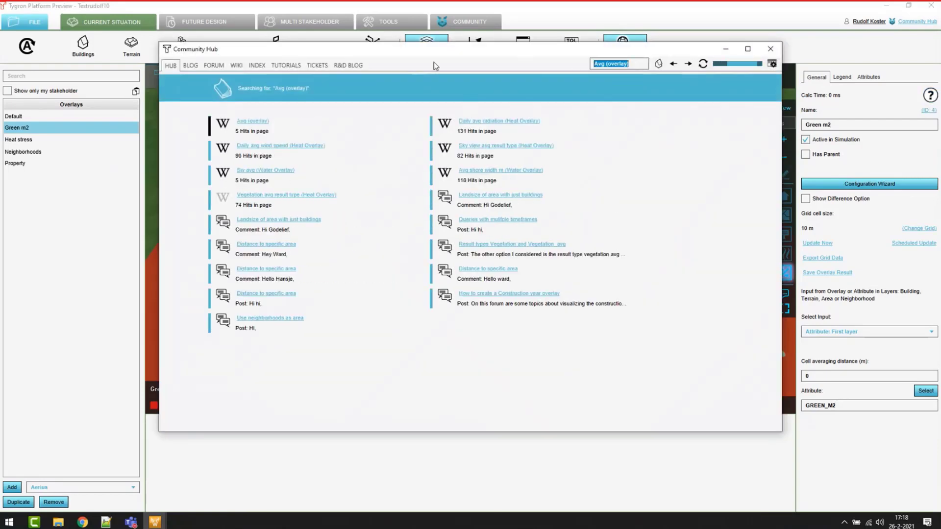
{"action": "type", "text": "function"}
{"action": "key", "text": "Return"}
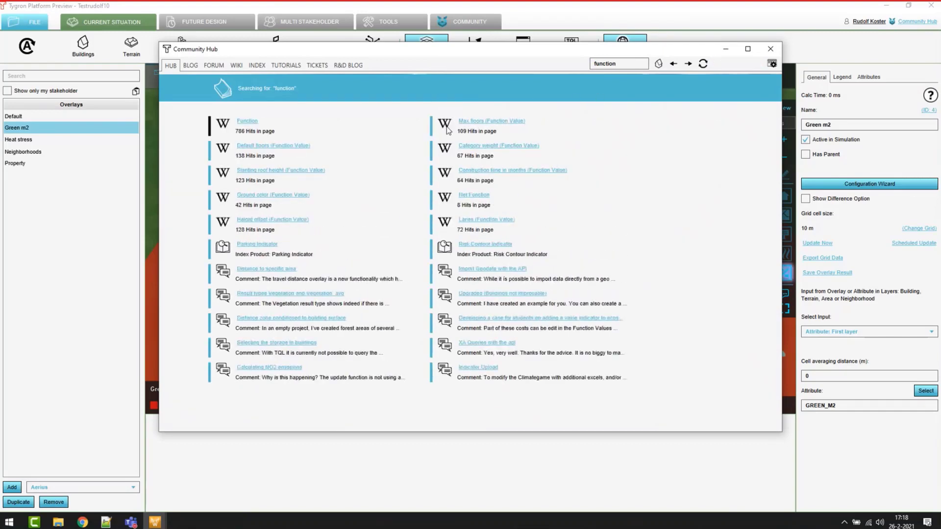
{"action": "left_click", "coordinate": [269, 147]}
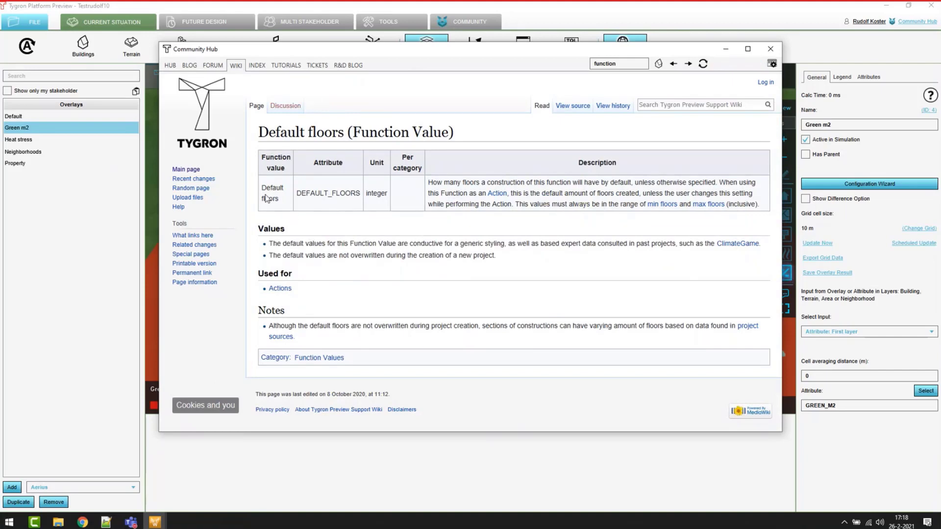
{"action": "left_click_drag", "start_coordinate": [262, 186], "coordinate": [281, 201]}
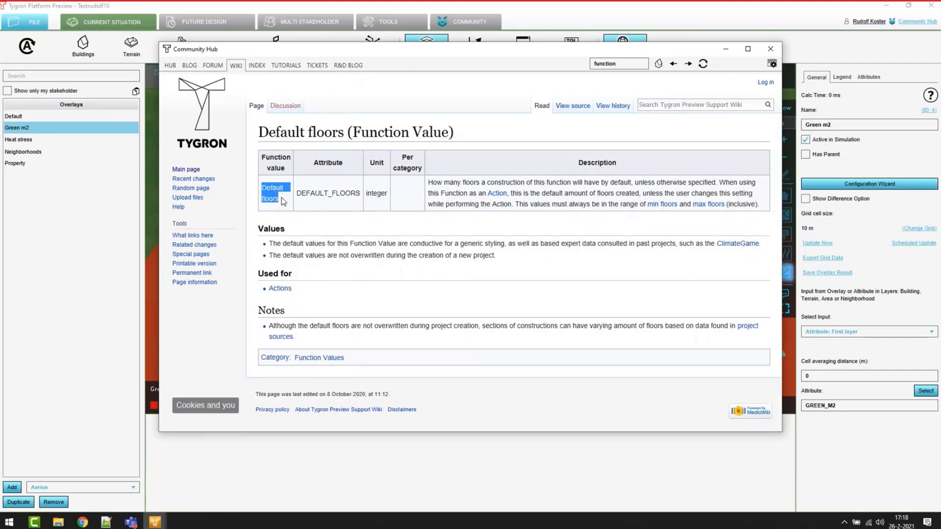
{"action": "left_click", "coordinate": [282, 201]}
{"action": "left_click", "coordinate": [324, 358]}
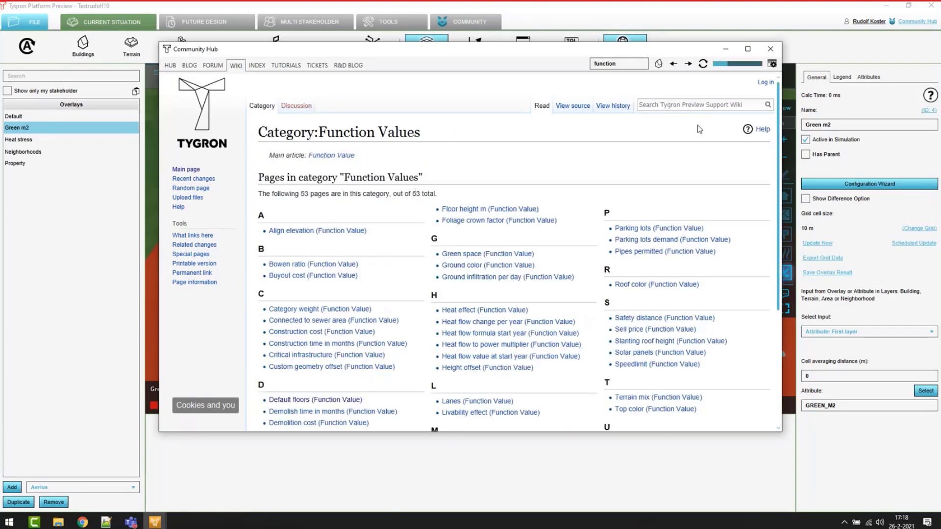
Look up the Green space attribute GREEN_M2 in the Environment table of the Function Value article and highlight its name.
{"action": "left_click_drag", "start_coordinate": [778, 102], "coordinate": [783, 343]}
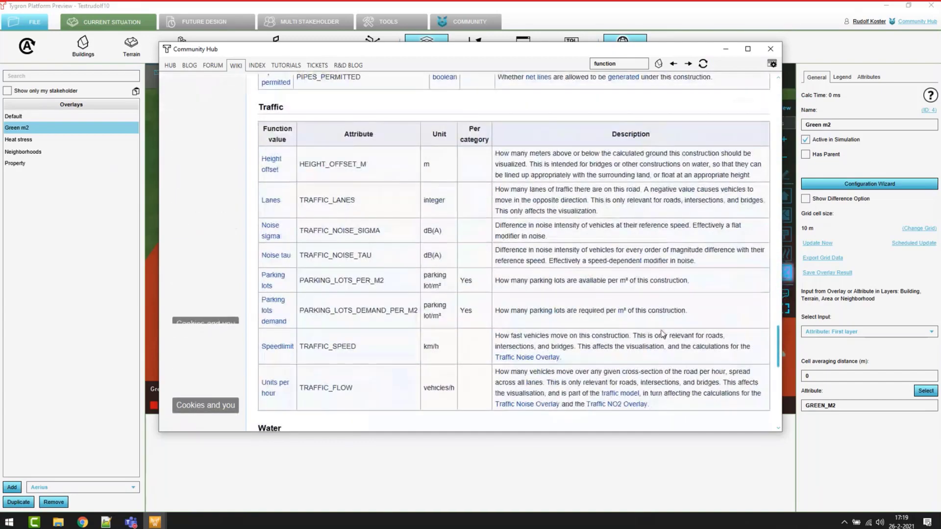
{"action": "scroll", "coordinate": [356, 236], "scroll_direction": "down", "scroll_amount": 3}
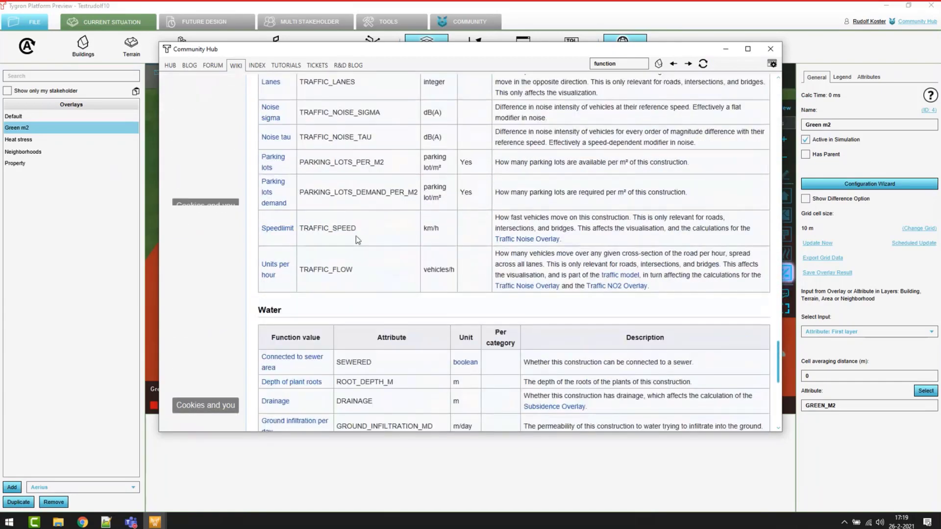
{"action": "scroll", "coordinate": [357, 237], "scroll_direction": "down", "scroll_amount": 3}
{"action": "scroll", "coordinate": [357, 237], "scroll_direction": "up", "scroll_amount": 6}
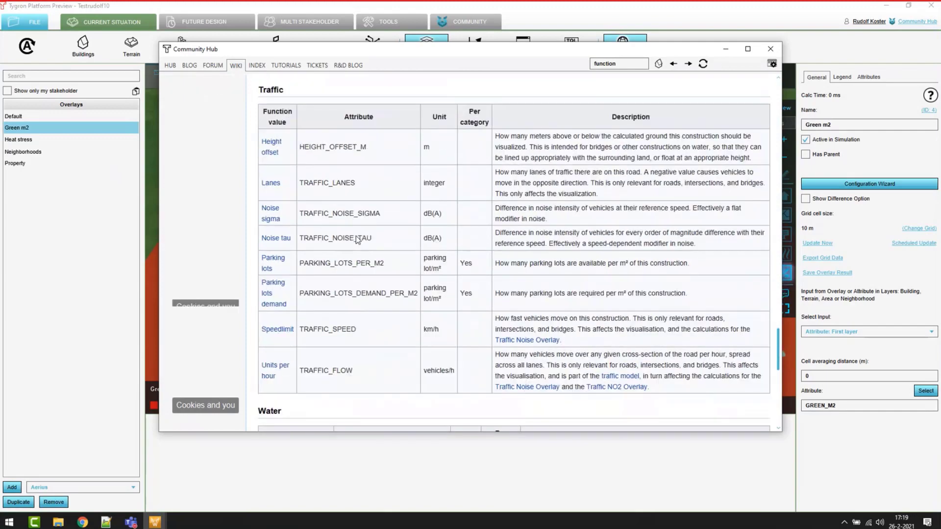
{"action": "scroll", "coordinate": [356, 239], "scroll_direction": "up", "scroll_amount": 15}
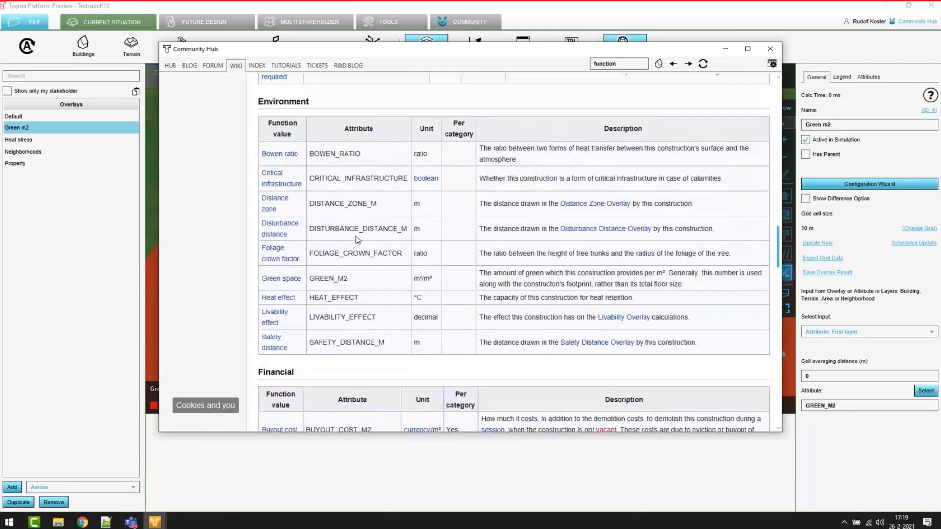
{"action": "scroll", "coordinate": [356, 240], "scroll_direction": "up", "scroll_amount": 1}
{"action": "scroll", "coordinate": [343, 250], "scroll_direction": "down", "scroll_amount": 1}
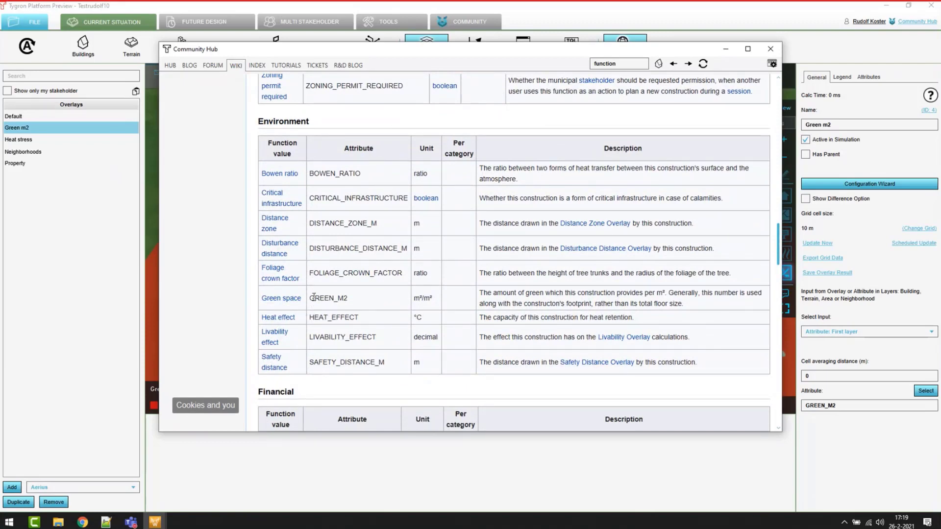
{"action": "left_click_drag", "start_coordinate": [309, 297], "coordinate": [348, 299]}
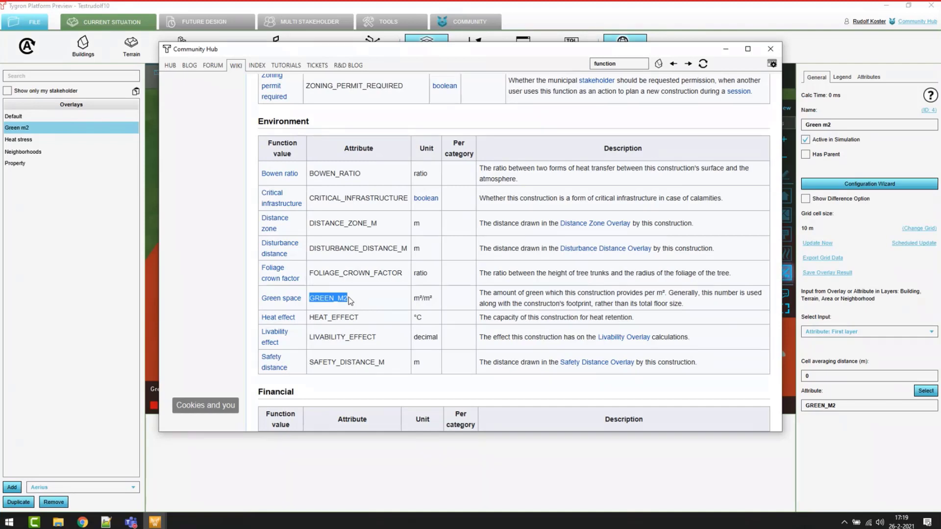
Put the Community Hub window away, duplicate the Green m2 overlay and name the copy Vegetation fraction.
{"action": "left_click", "coordinate": [723, 49]}
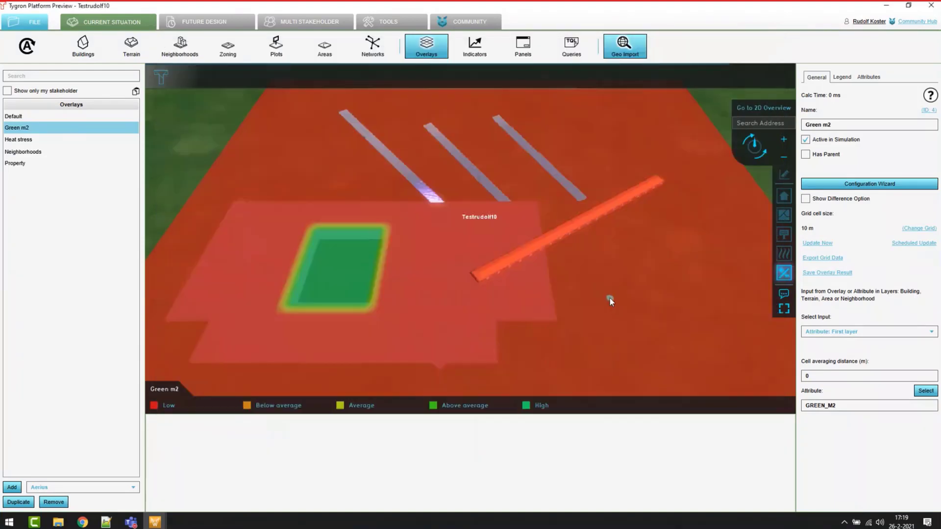
{"action": "left_click", "coordinate": [19, 502]}
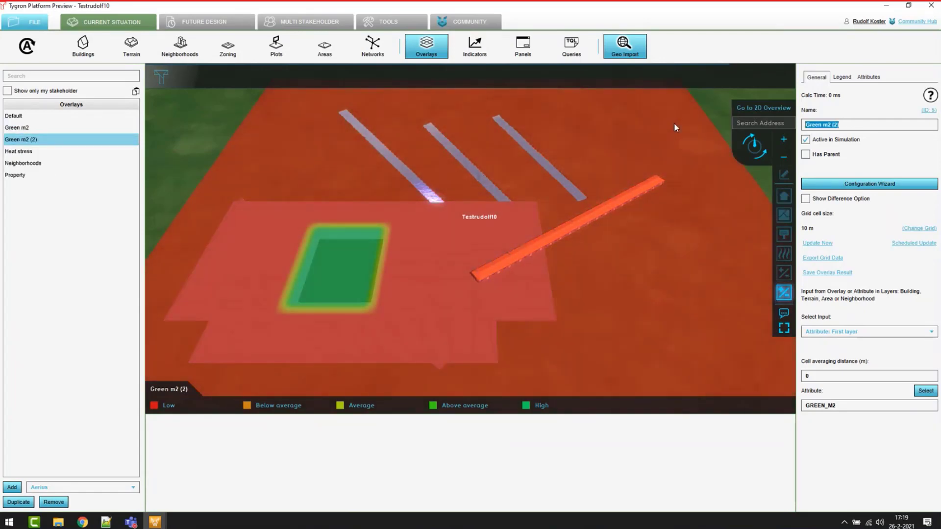
{"action": "type", "text": "Vegetation "}
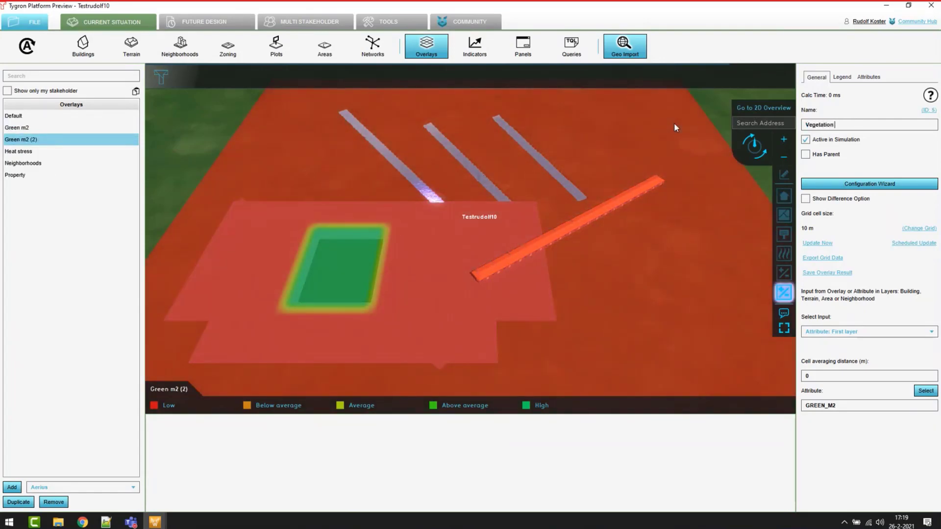
{"action": "type", "text": "fraction"}
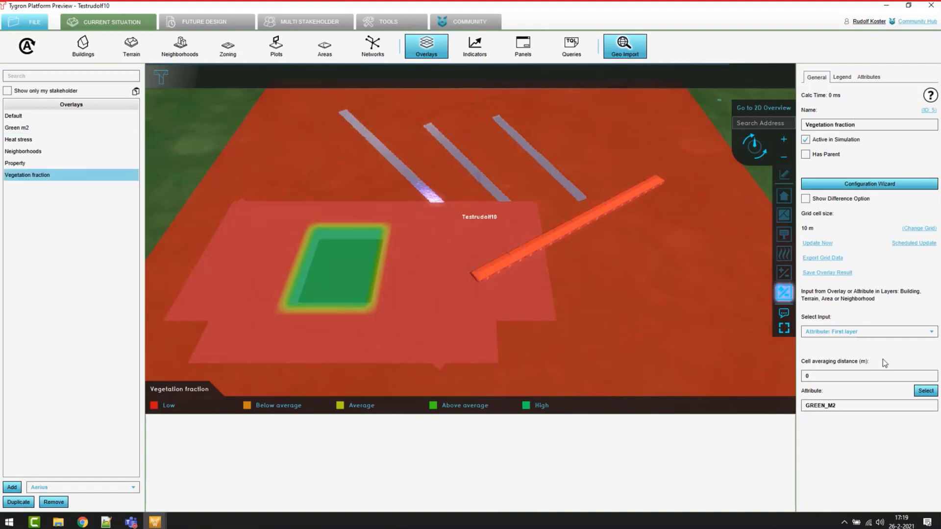
Set the Vegetation fraction overlay's input to the attribute of a specific layer, TERRAINS.
{"action": "left_click", "coordinate": [866, 333]}
{"action": "left_click", "coordinate": [843, 381]}
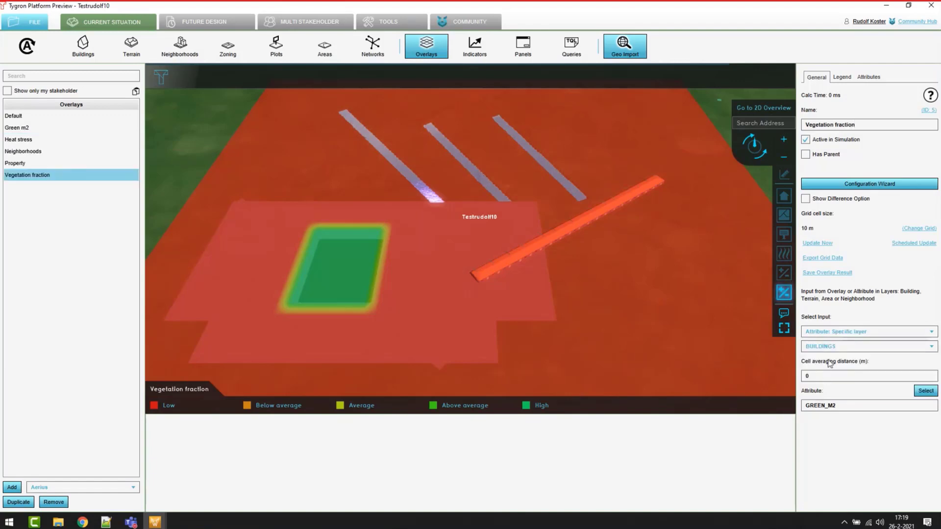
{"action": "left_click", "coordinate": [834, 346]}
{"action": "left_click", "coordinate": [828, 369]}
Set the Vegetation fraction overlay's attribute to VEGETATION_FRACTION and recalculate it.
{"action": "double_click", "coordinate": [848, 406]}
{"action": "type", "text": "VE"}
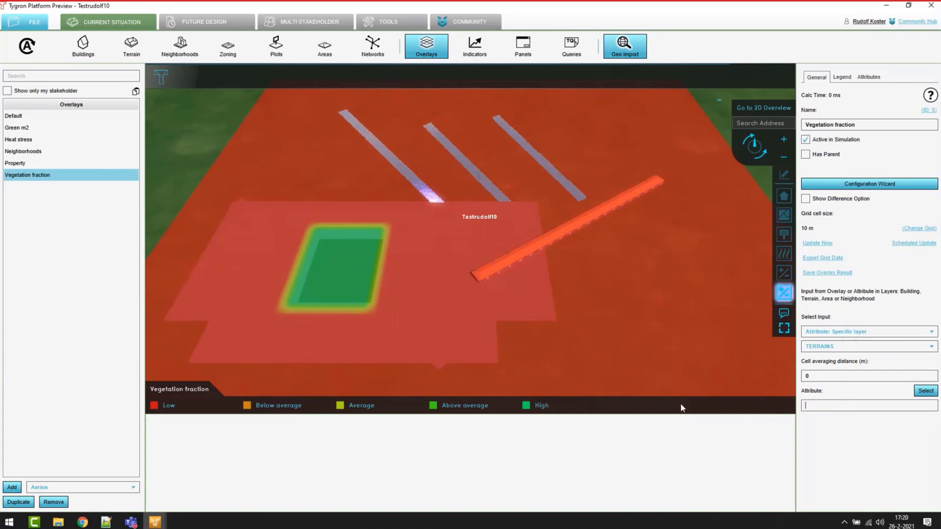
{"action": "type", "text": "GETATION_FRACTION"}
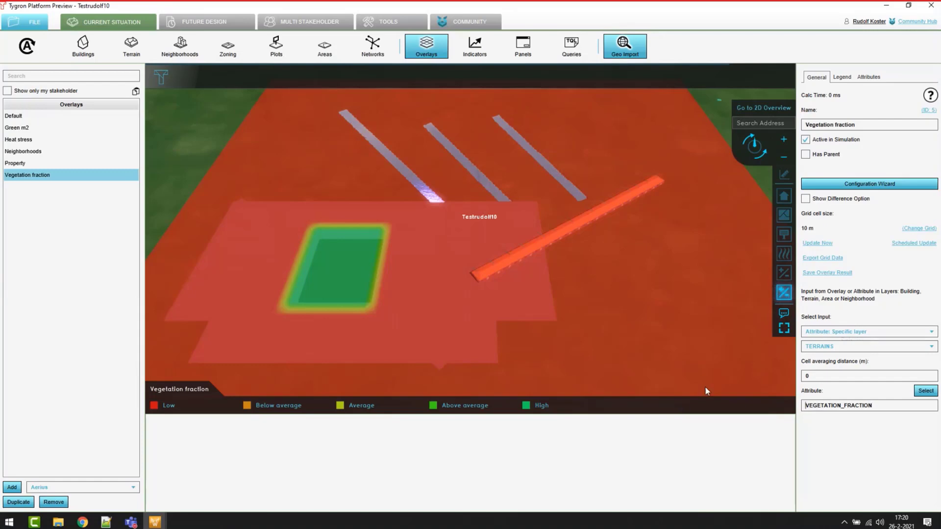
{"action": "left_click", "coordinate": [817, 243]}
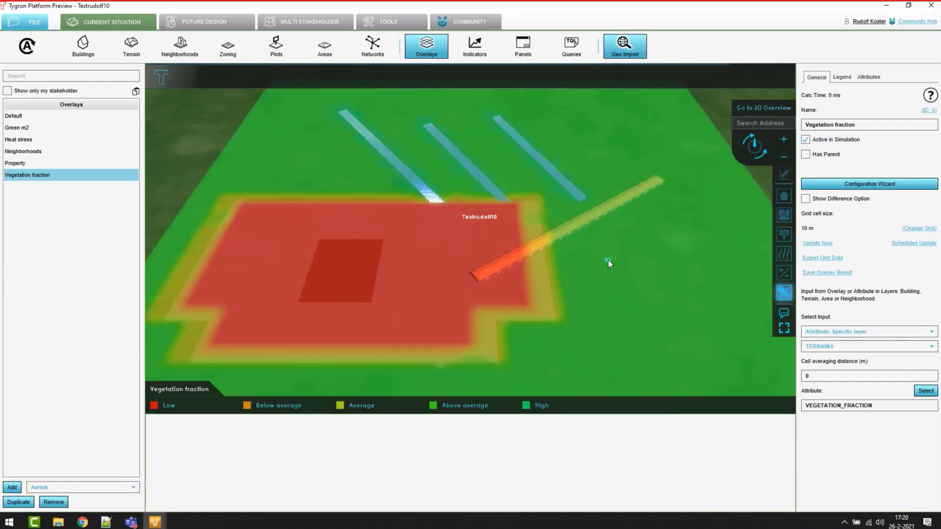
{"action": "left_click_drag", "start_coordinate": [610, 265], "coordinate": [540, 212]}
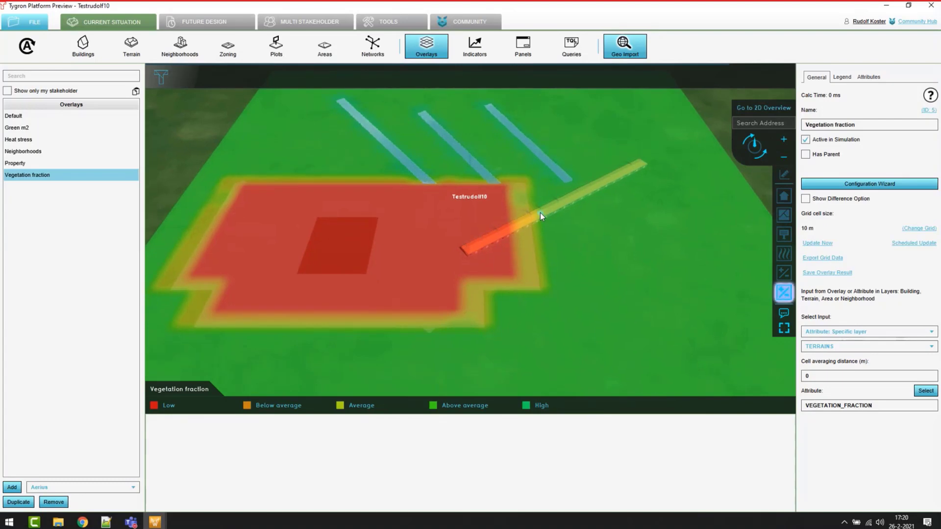
Add a custom Combo overlay to the project and open its settings.
{"action": "mouse_move", "coordinate": [426, 51]}
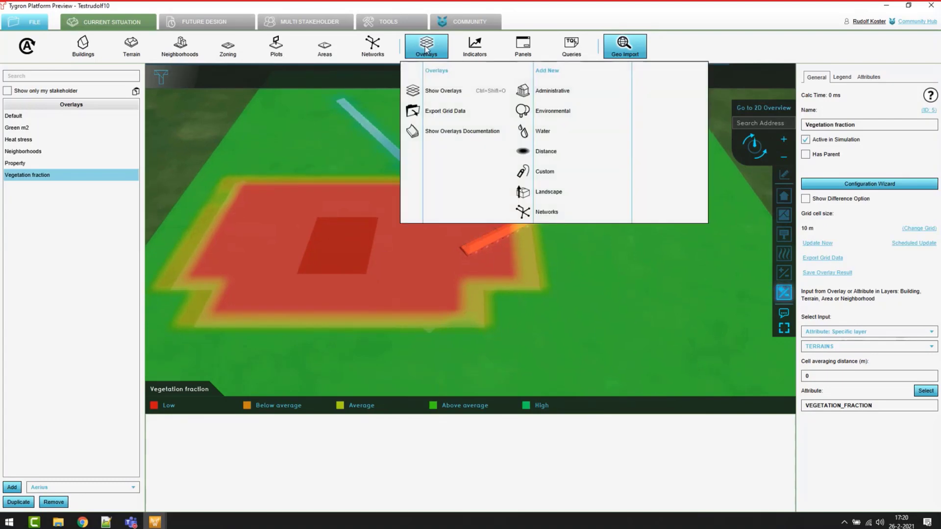
{"action": "mouse_move", "coordinate": [540, 167]}
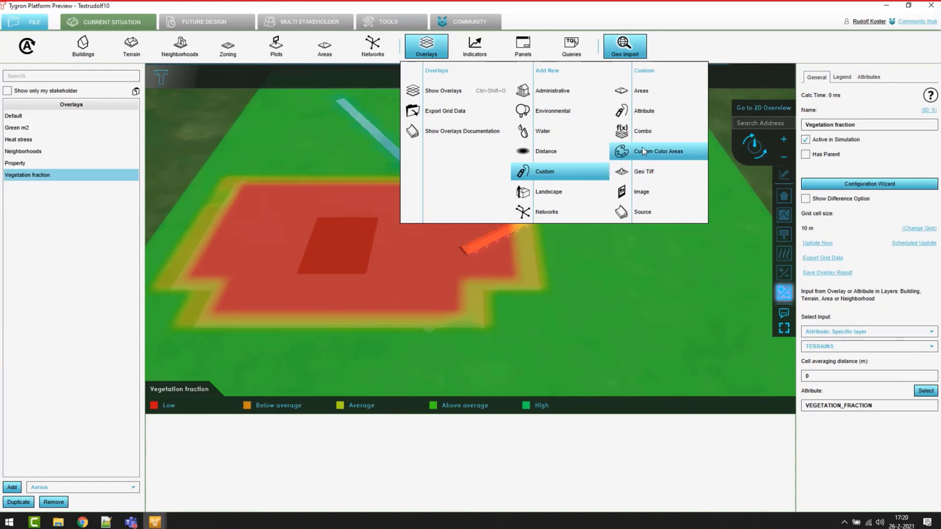
{"action": "left_click", "coordinate": [641, 137]}
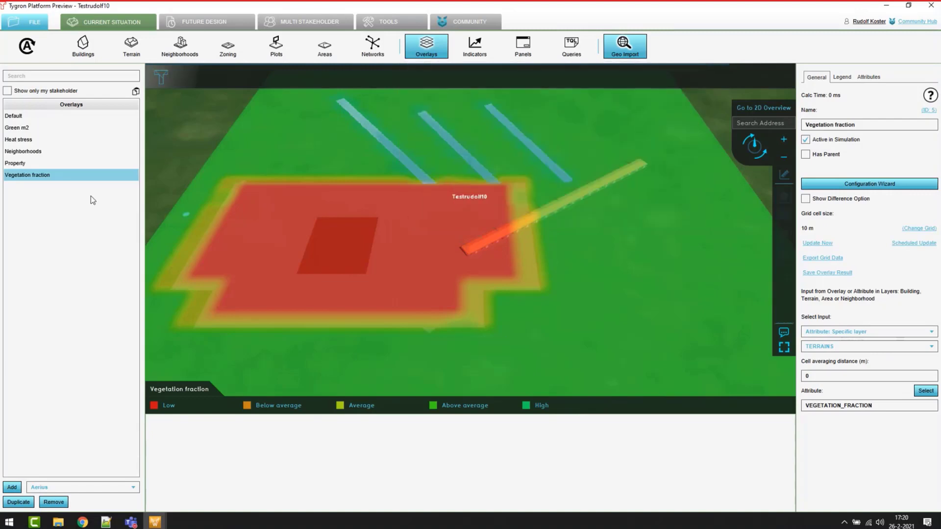
{"action": "left_click", "coordinate": [36, 115]}
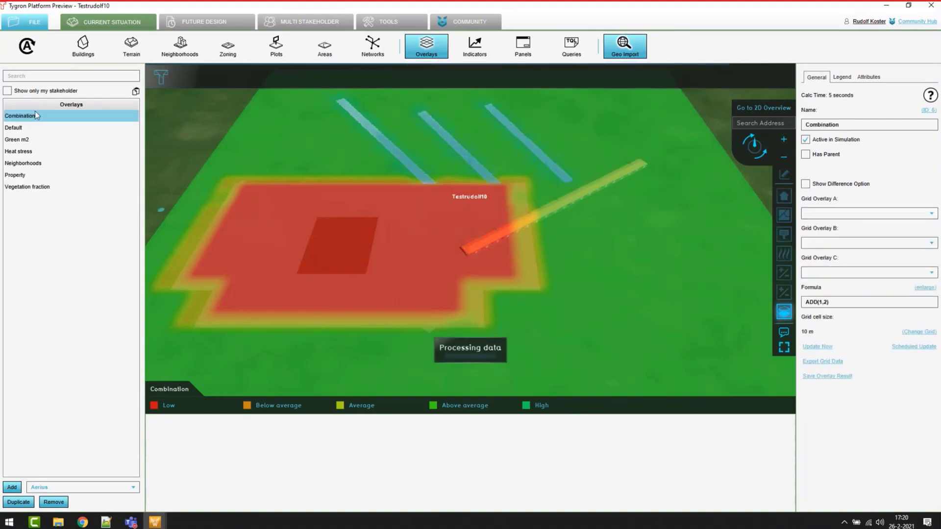
Assign Green m2 as Grid Overlay A and Vegetation fraction as Grid Overlay B of the Combination overlay.
{"action": "left_click", "coordinate": [853, 213]}
{"action": "left_click", "coordinate": [833, 247]}
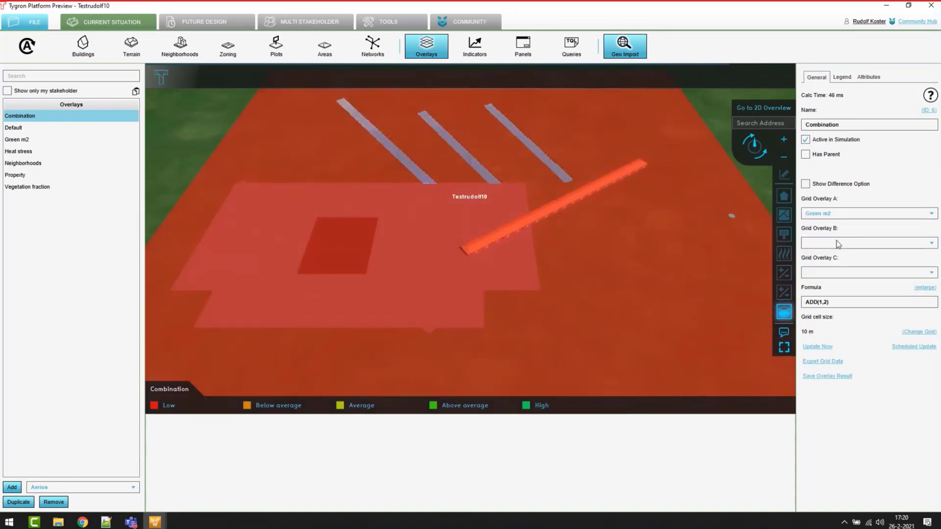
{"action": "left_click", "coordinate": [838, 243]}
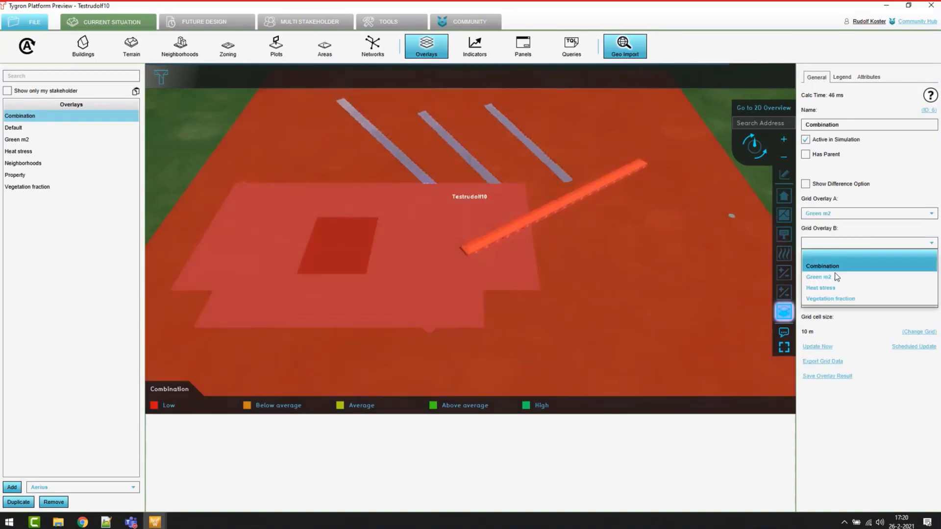
{"action": "left_click", "coordinate": [835, 298]}
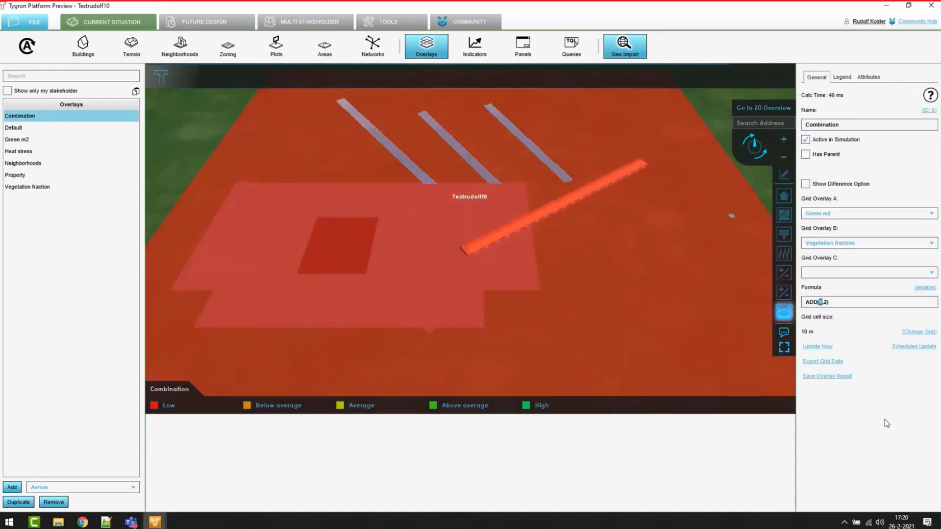
Change the Combination overlay's formula to ADD(A, B) and recalculate it.
{"action": "type", "text": "A"}
{"action": "key", "text": "Right"}
{"action": "key", "text": "Right"}
{"action": "key", "text": "BackSpace"}
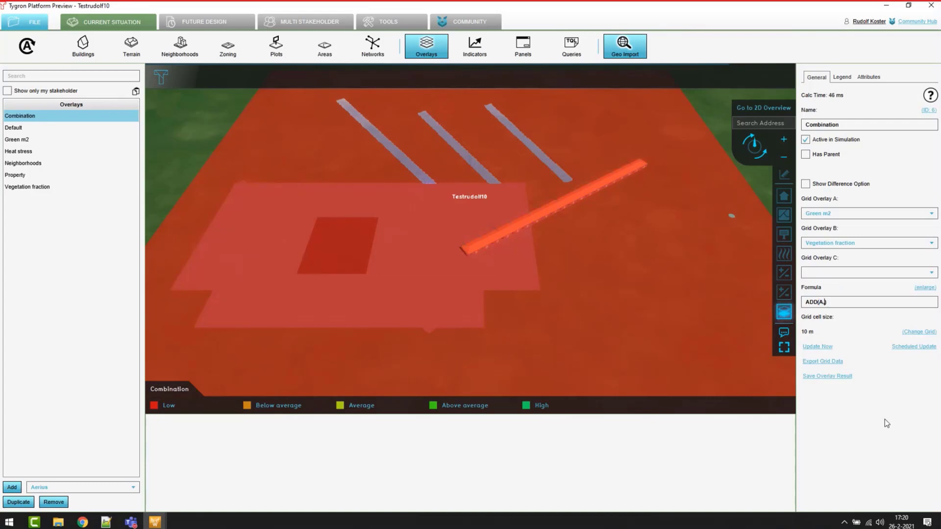
{"action": "type", "text": "B"}
{"action": "key", "text": "Return"}
{"action": "left_click", "coordinate": [815, 347]}
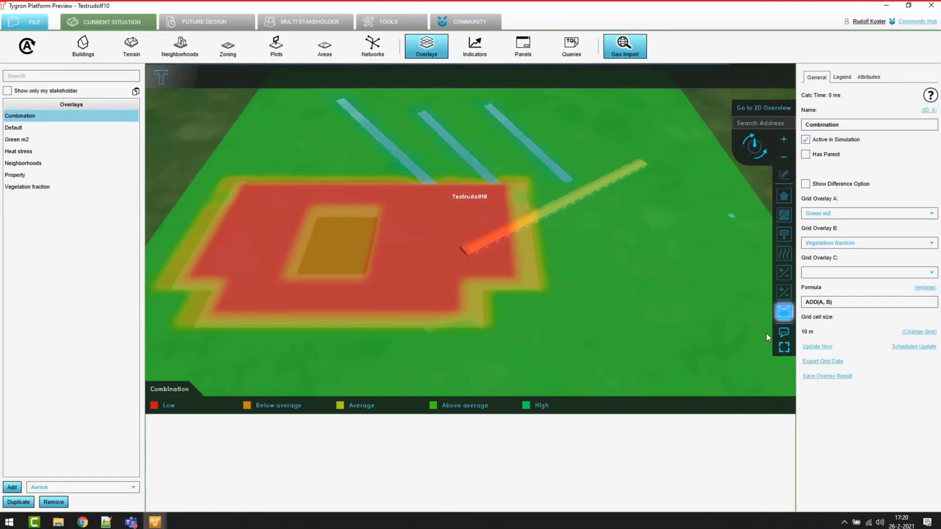
Check the Combination overlay's values on the open land and the building, comparing it with the Green m2 and Vegetation fraction overlays.
{"action": "mouse_move", "coordinate": [621, 272]}
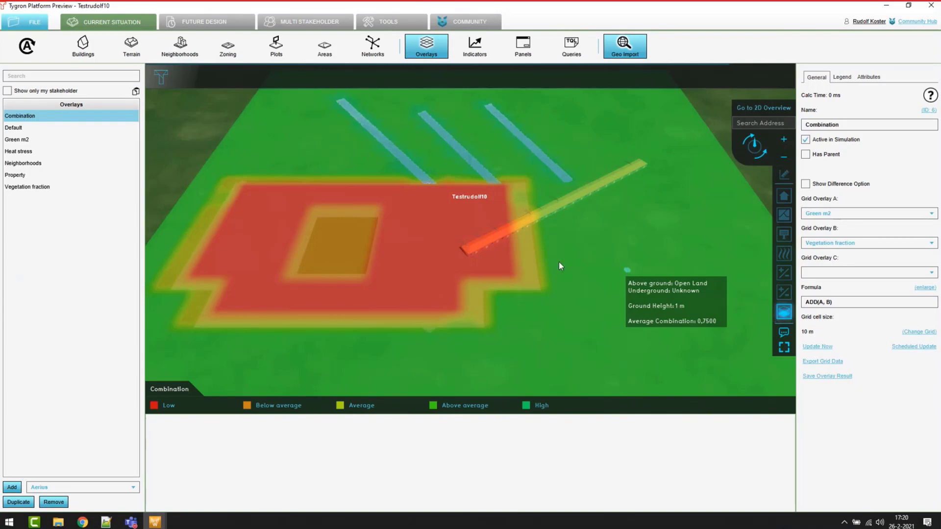
{"action": "mouse_move", "coordinate": [343, 243]}
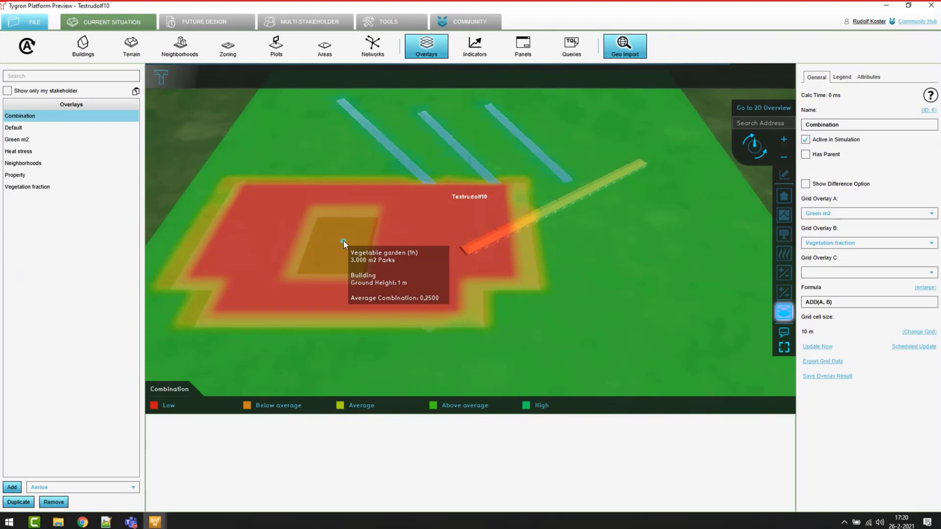
{"action": "left_click", "coordinate": [25, 143]}
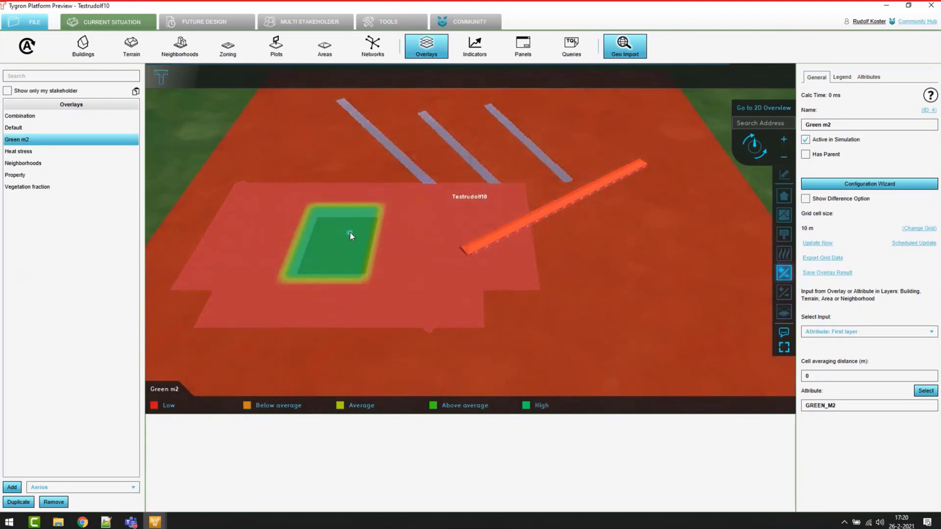
{"action": "left_click", "coordinate": [50, 190]}
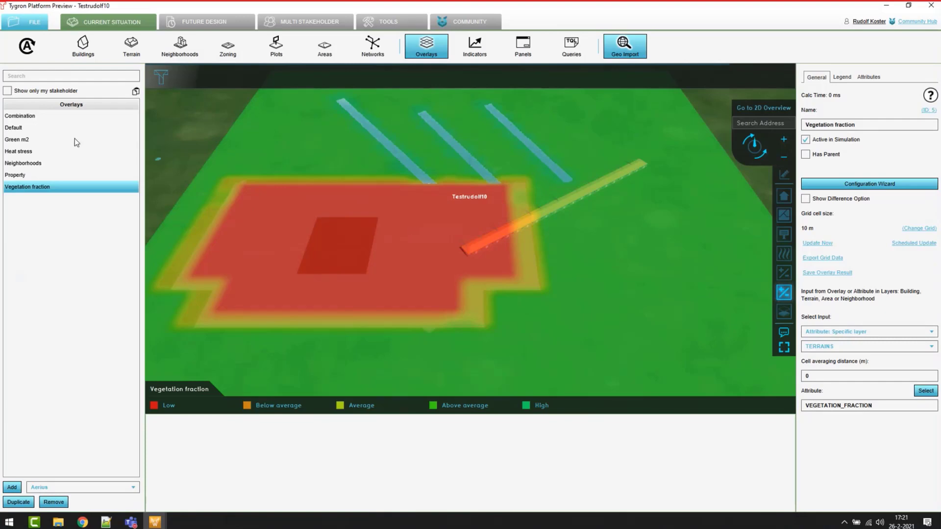
{"action": "left_click", "coordinate": [56, 117]}
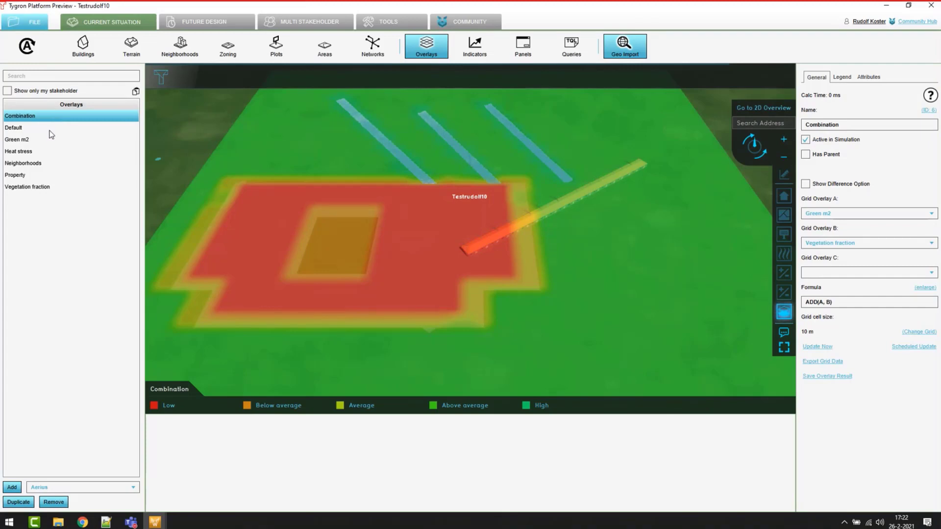
Set the Green m2 overlay's cell averaging distance to 25 m and recalculate it.
{"action": "left_click", "coordinate": [37, 140]}
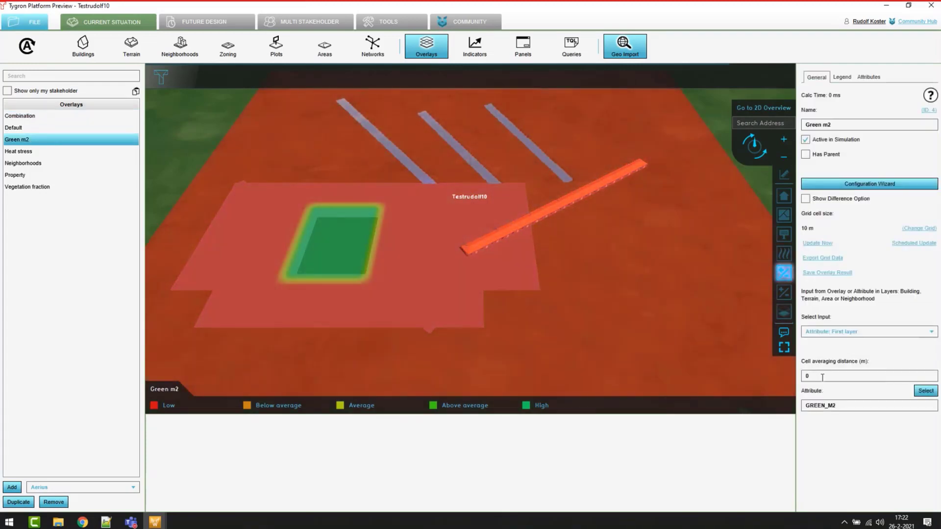
{"action": "left_click_drag", "start_coordinate": [818, 376], "coordinate": [804, 376]}
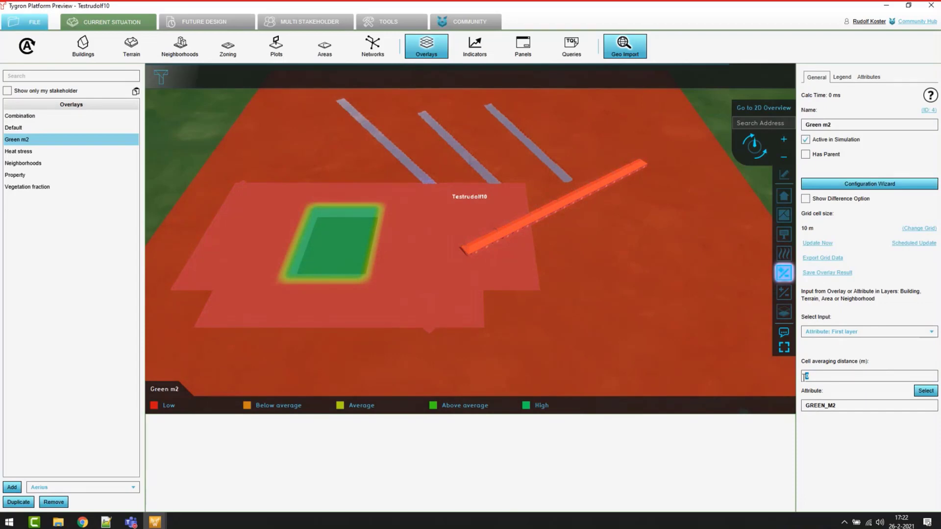
{"action": "type", "text": "25"}
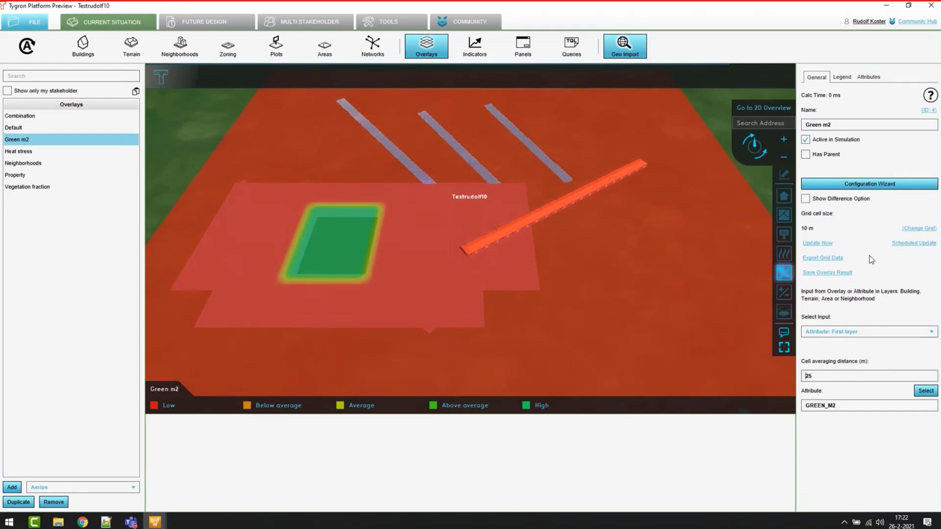
{"action": "left_click", "coordinate": [817, 244]}
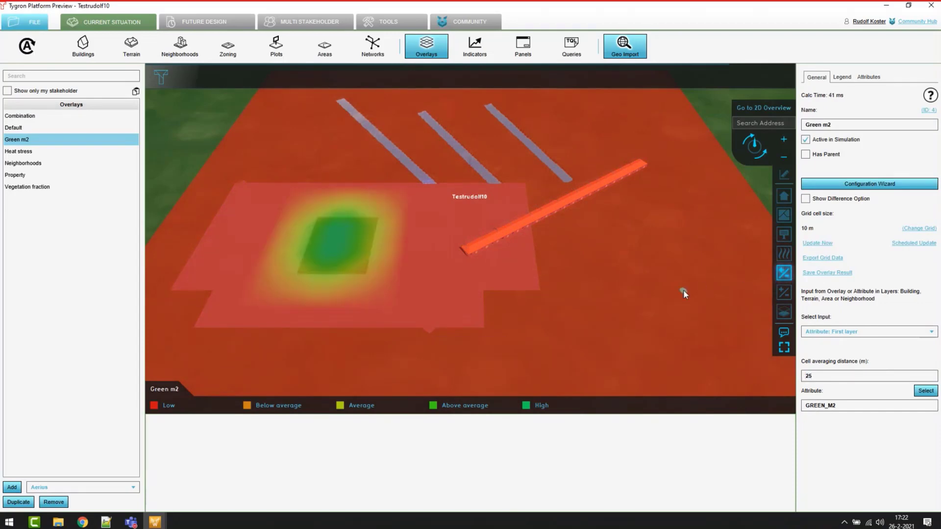